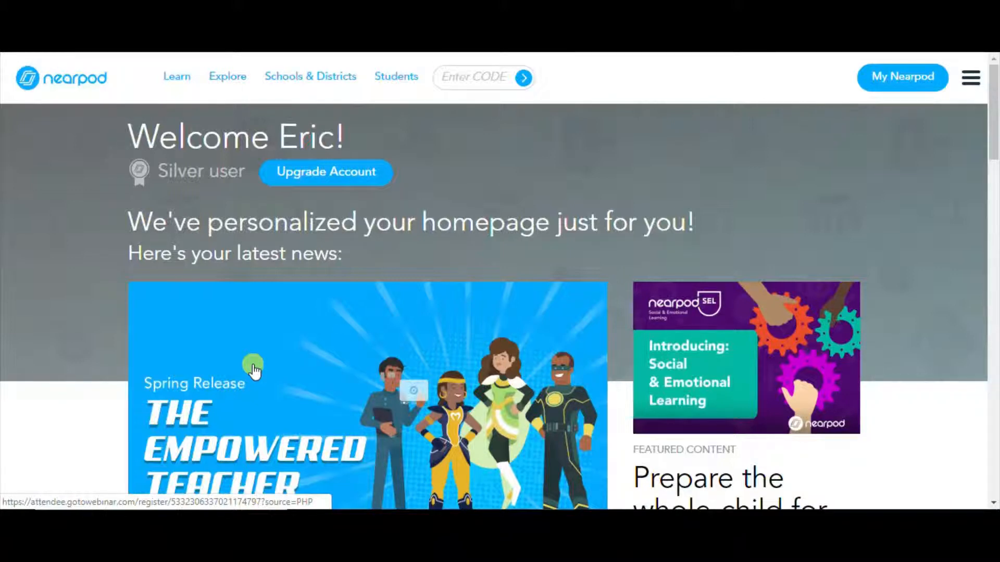
Open the personal lesson library and start creating a new lesson
left_click(888, 79)
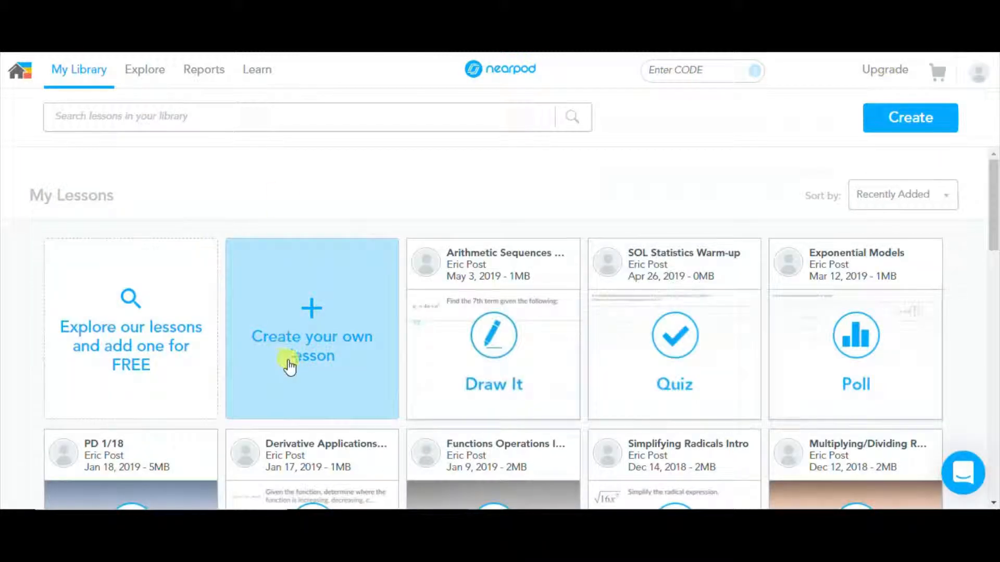
mouse_move(407, 355)
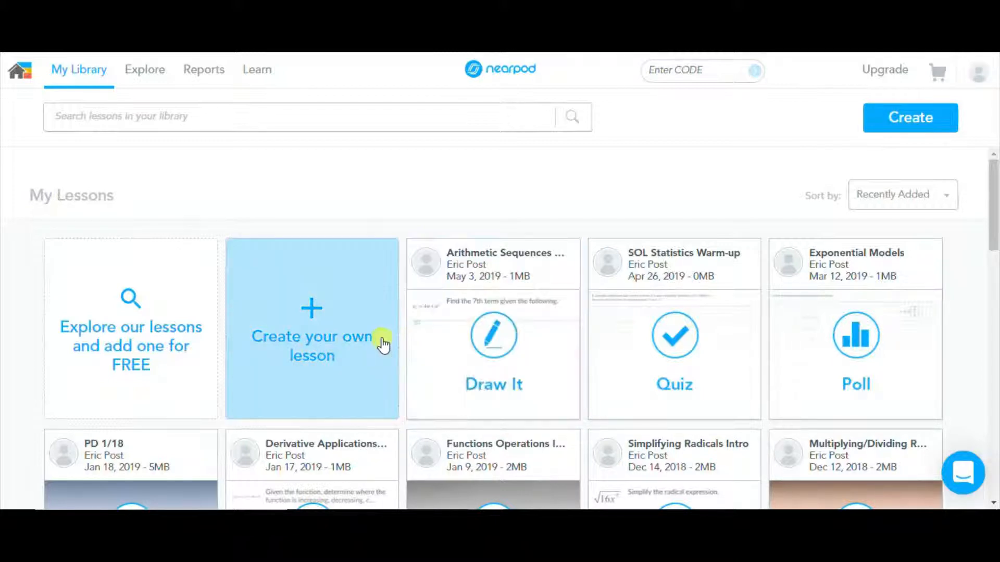
left_click(310, 312)
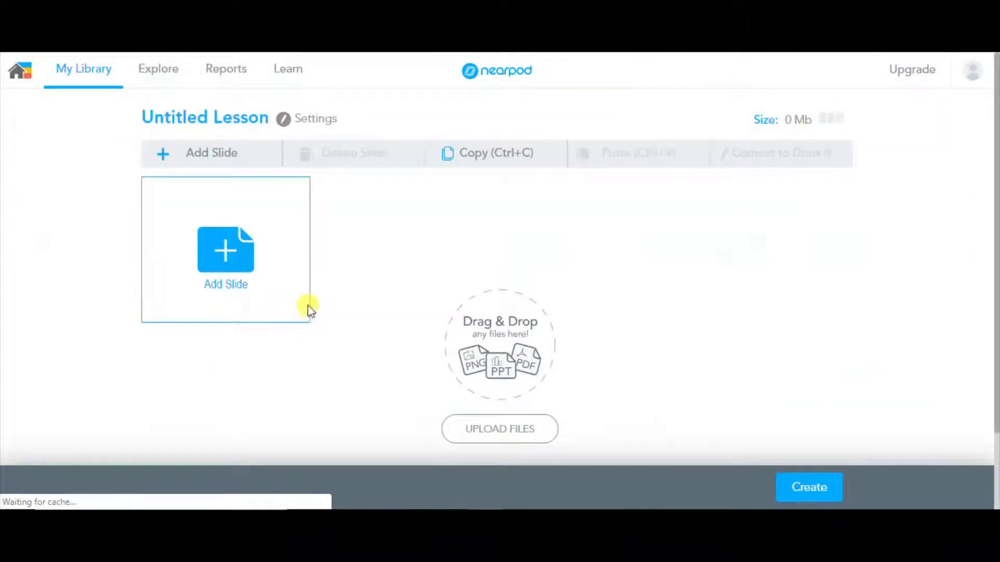
Add a slide with a Draw It activity to the lesson after browsing the available activity types
left_click(229, 257)
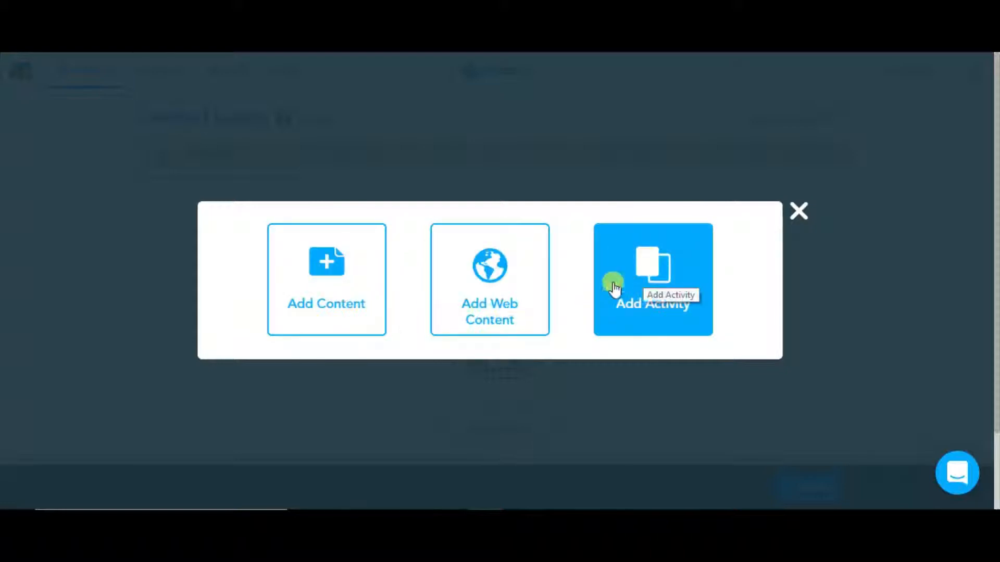
left_click(655, 276)
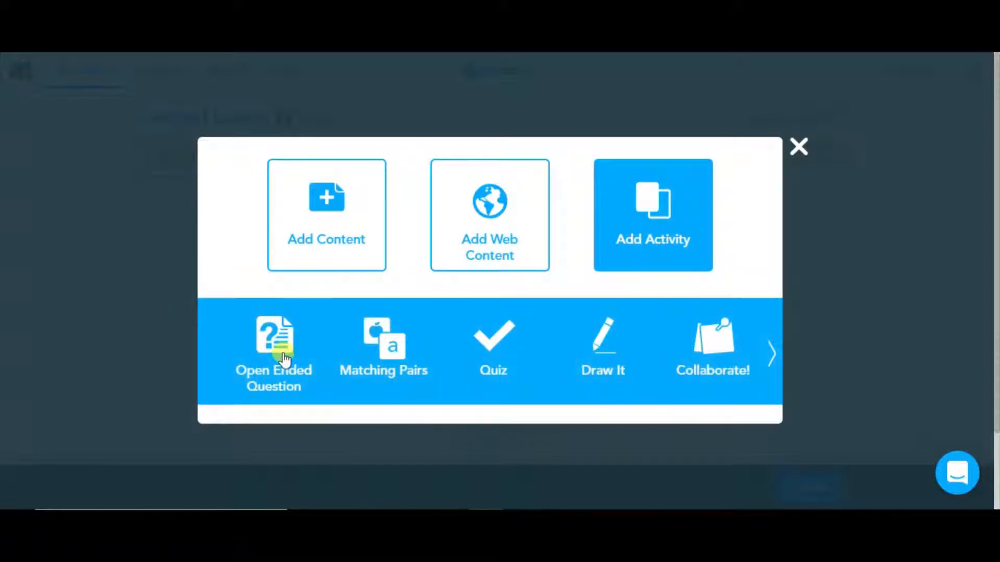
left_click(771, 357)
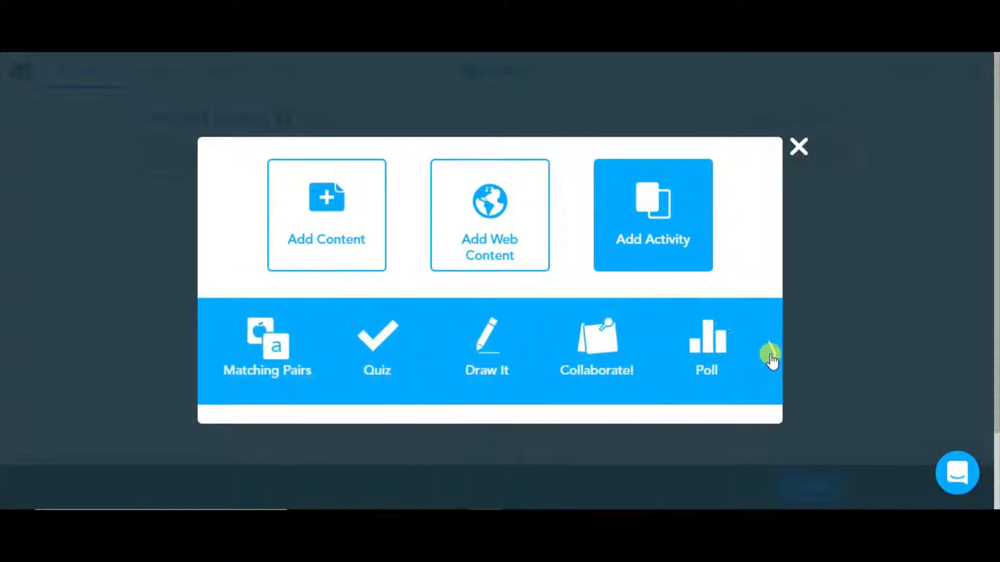
left_click(770, 357)
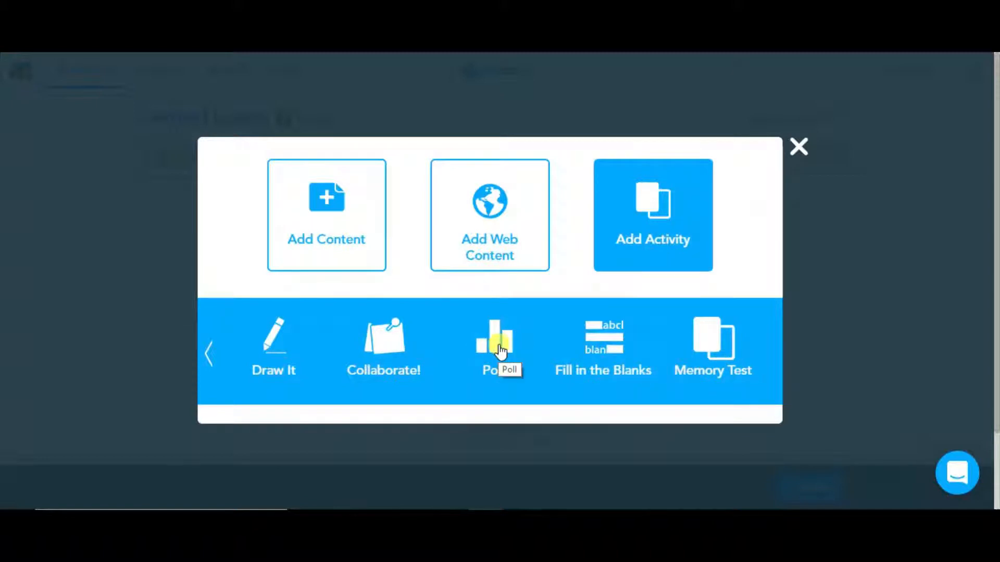
left_click(206, 354)
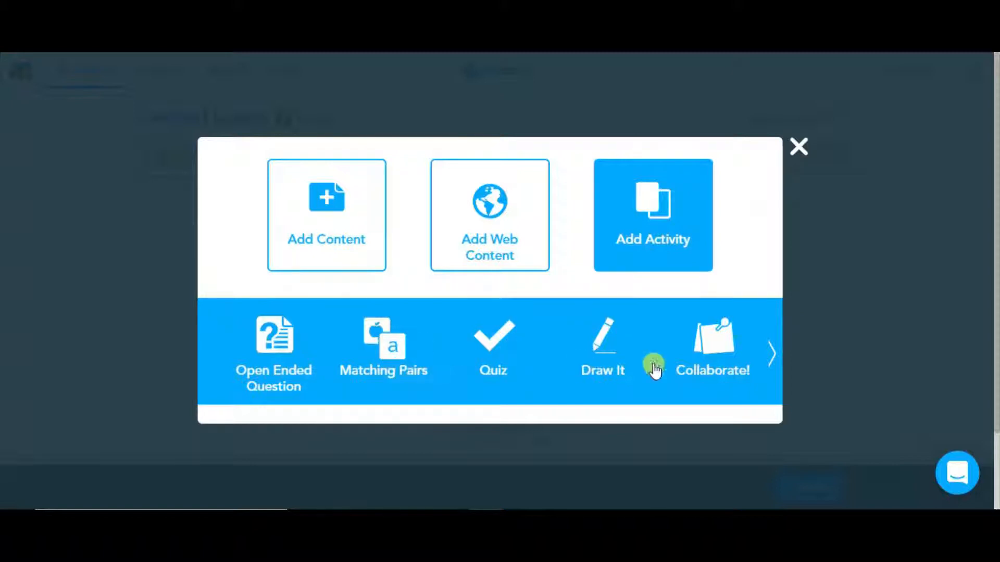
left_click(605, 341)
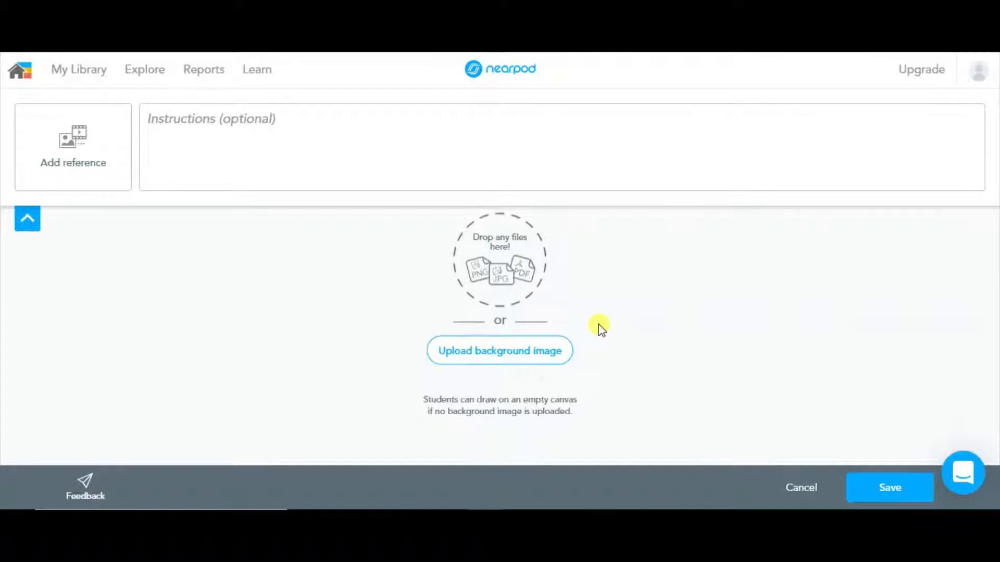
Enter the activity instructions "Find the seventh term in the sequence using the explicit formula." and show the math exponent and root symbols
left_click(179, 122)
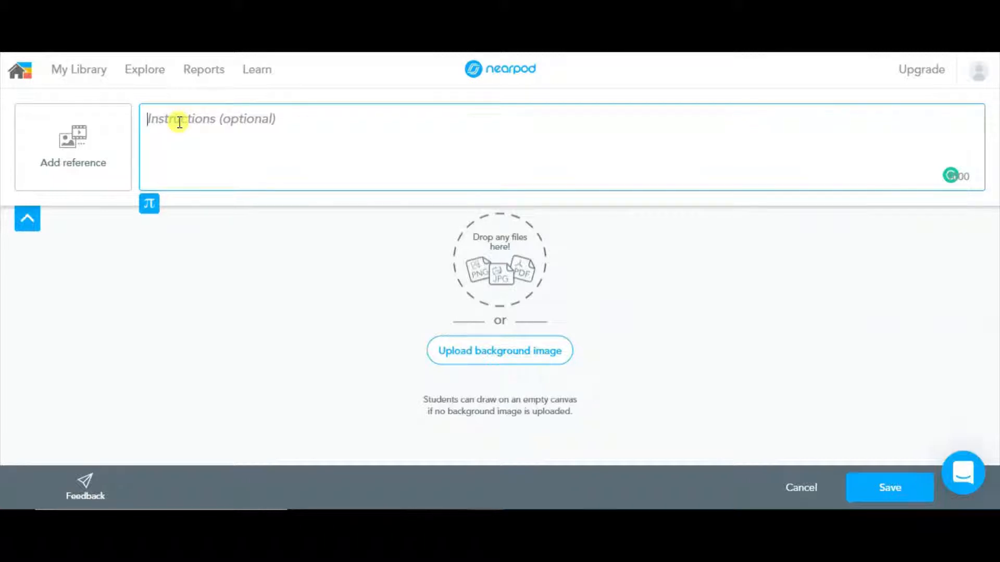
type("Find the ")
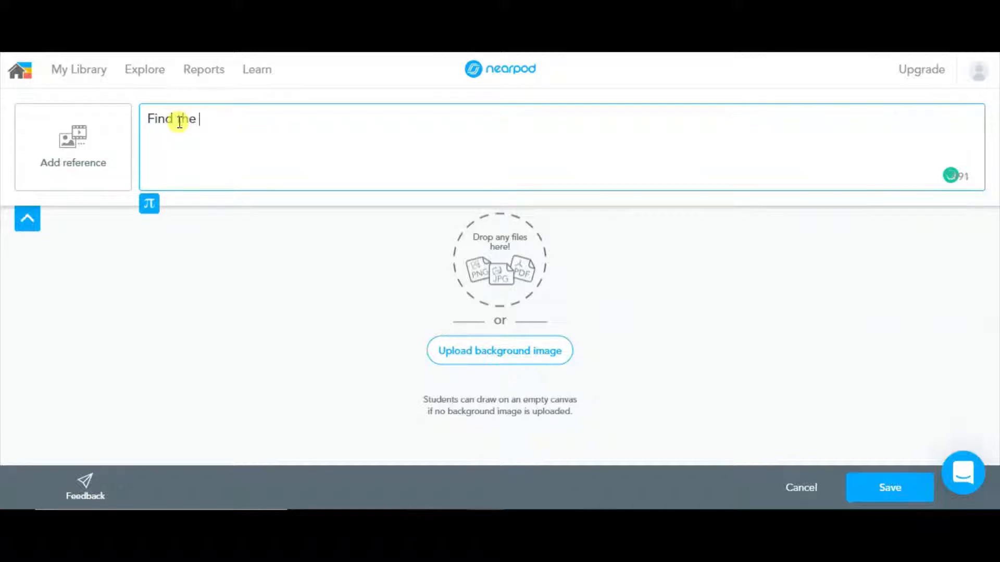
type("seventh term un the")
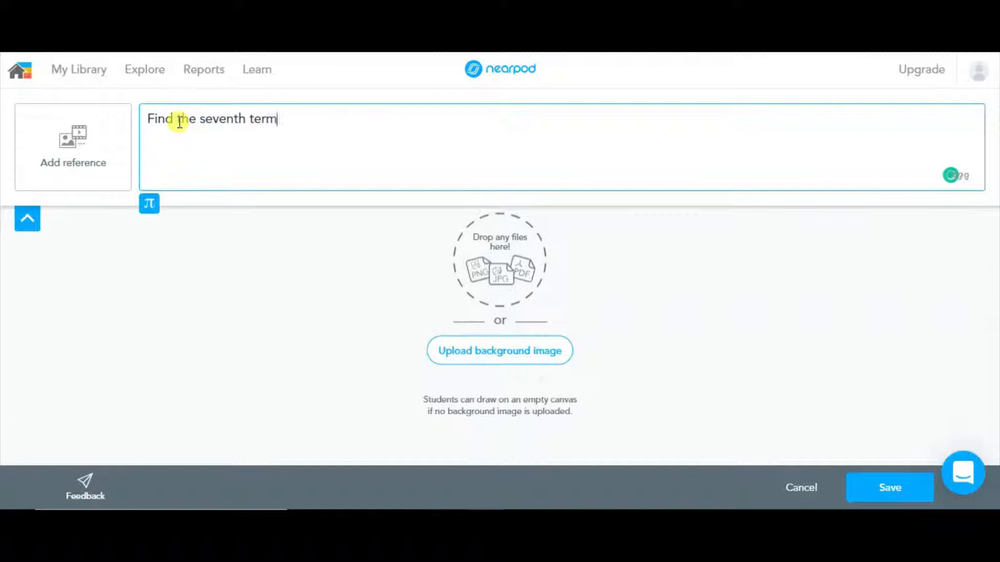
key("BackSpace")
key("BackSpace")
key("BackSpace")
key("BackSpace")
key("BackSpace")
key("BackSpace")
key("BackSpace")
type("in the sequence u")
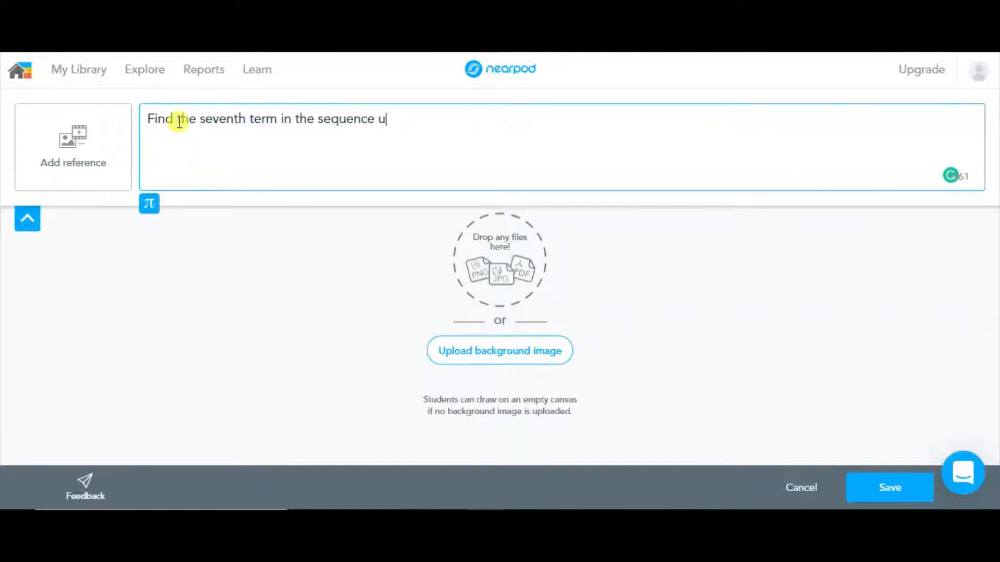
type("sing the explic")
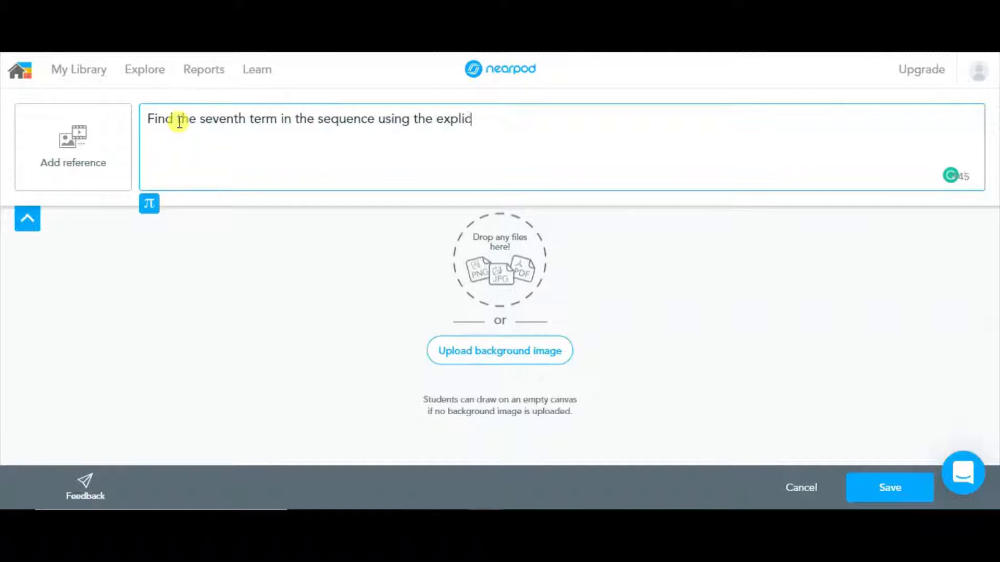
type("it formula.")
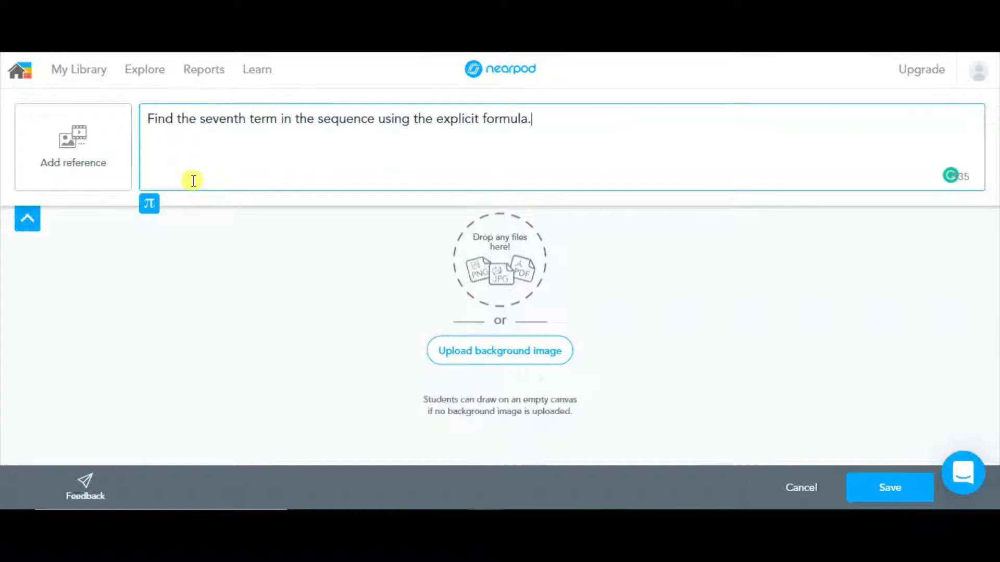
left_click(149, 206)
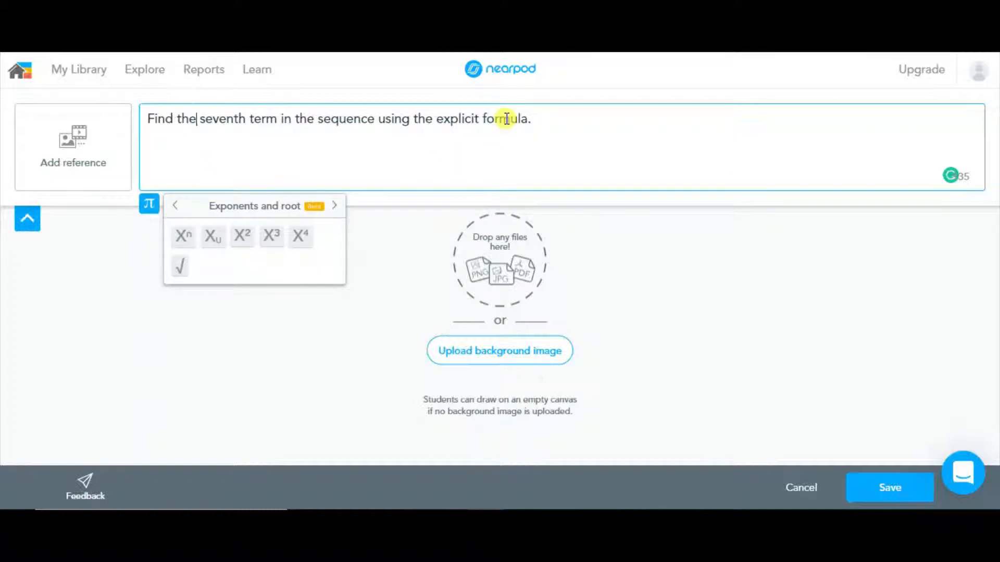
Attach the image #1.jpg from the Desktop as the activity's reference and save the Draw It activity
left_click(79, 151)
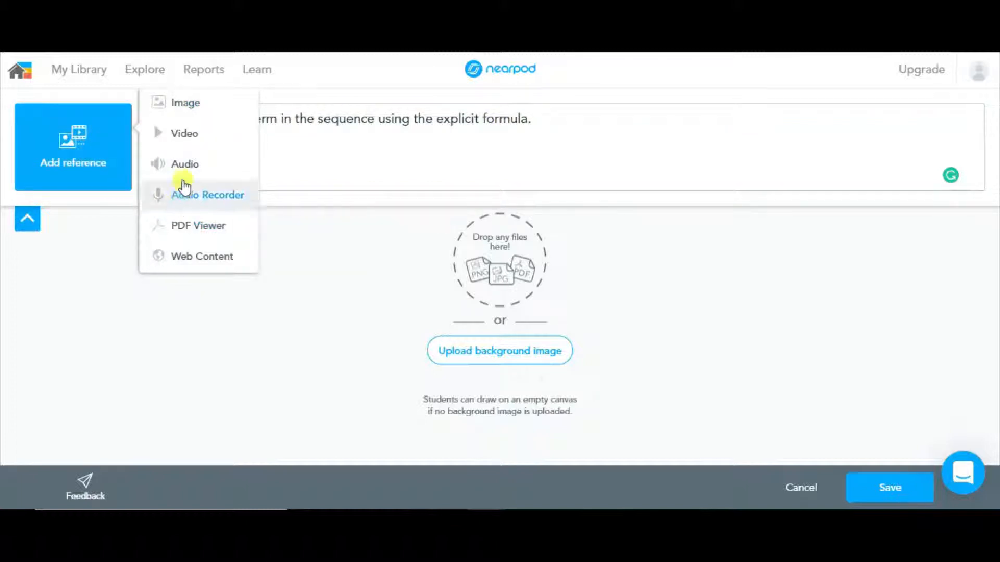
left_click(190, 103)
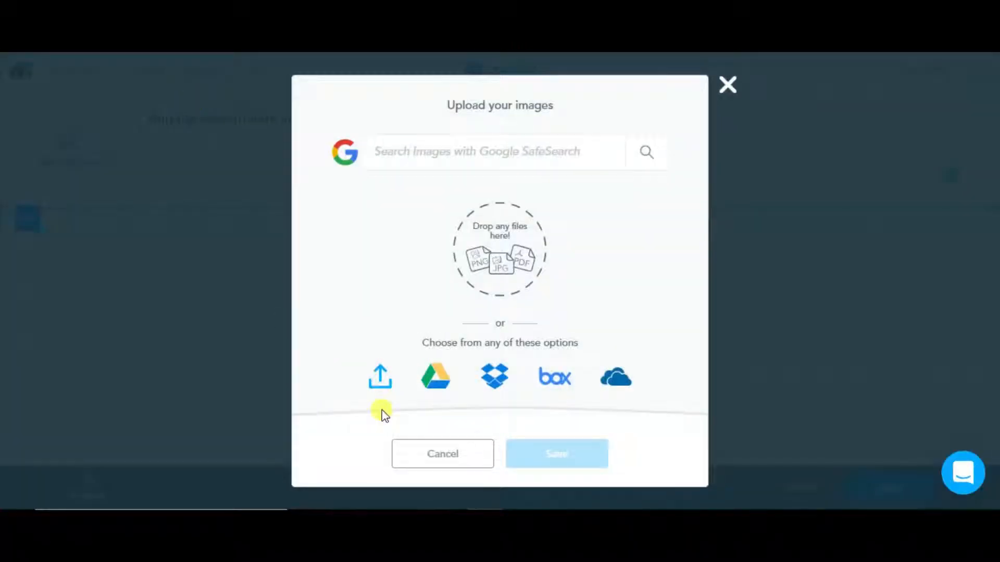
left_click(381, 377)
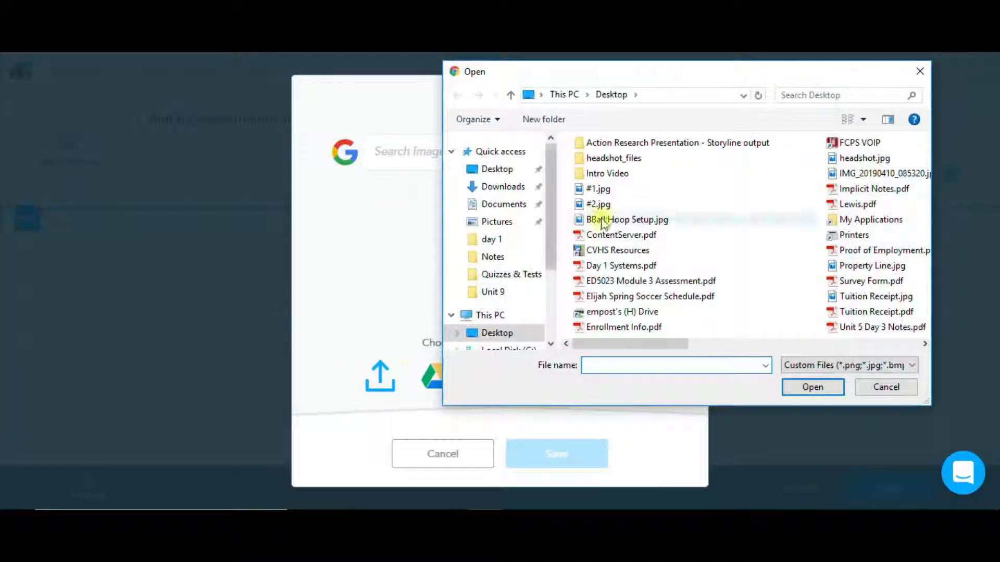
double_click(597, 188)
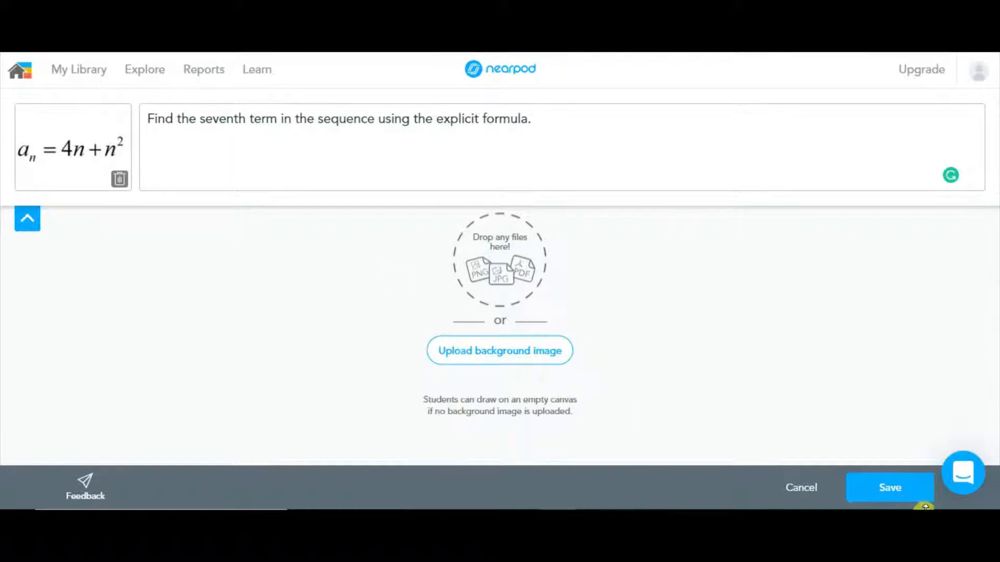
left_click(896, 493)
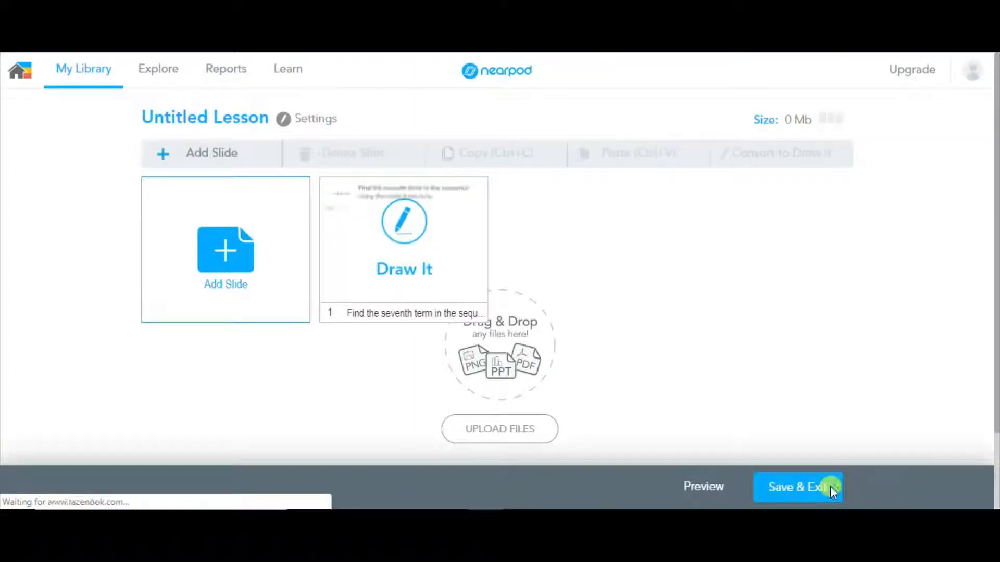
Preview the lesson as a student and view the formula reference image enlarged
left_click(703, 487)
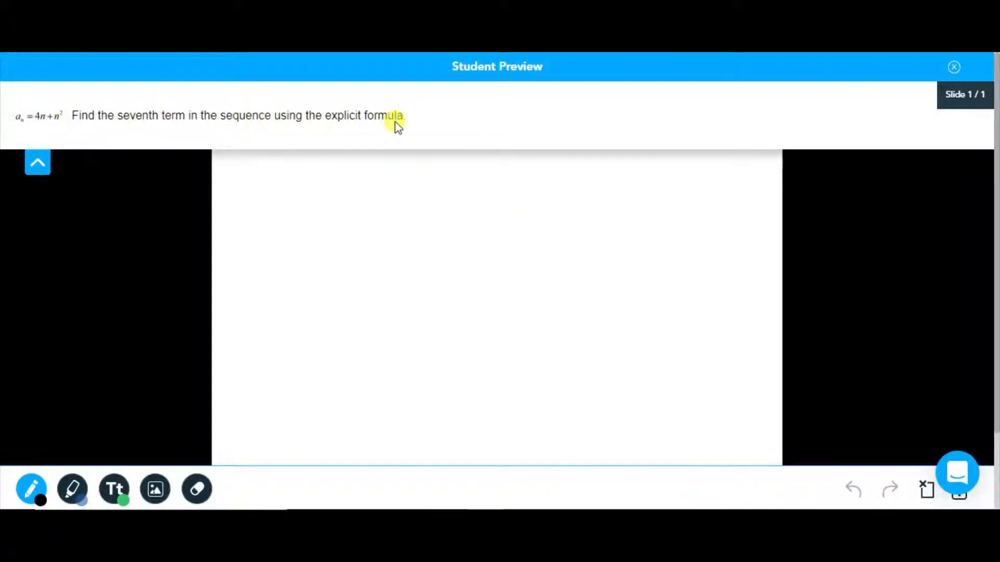
left_click(40, 117)
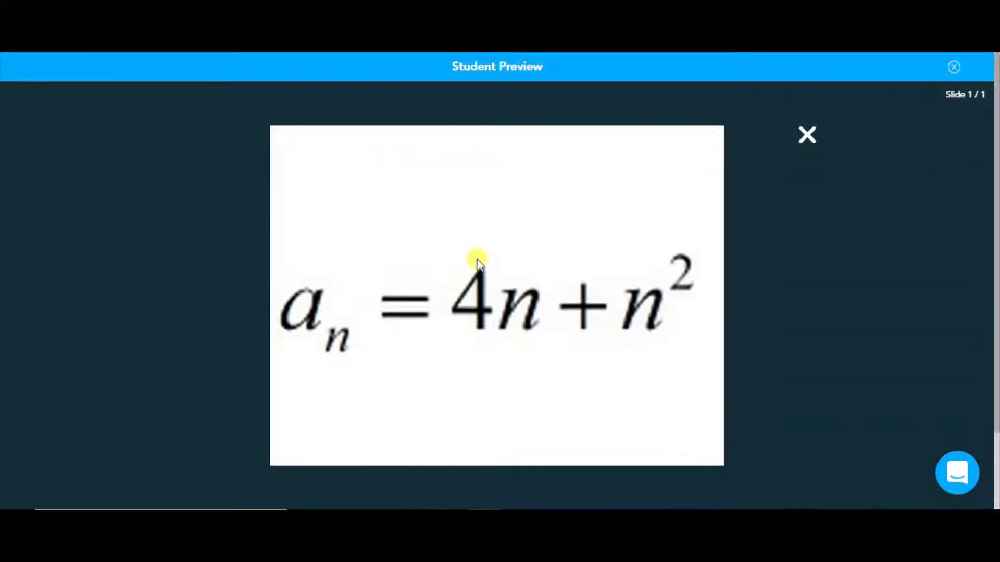
left_click(807, 137)
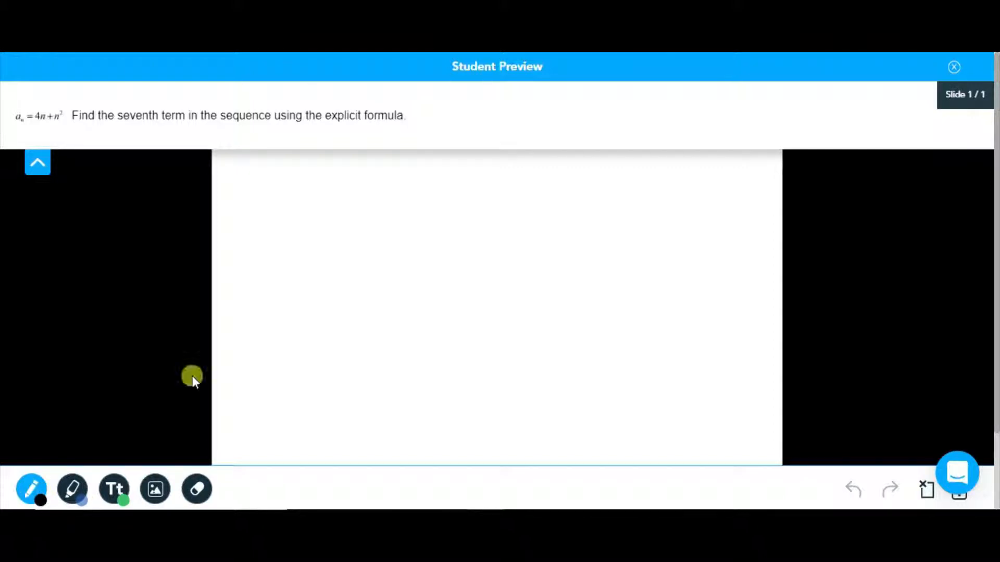
Handwrite an S and "a7 =" in black on the preview canvas, and draw a light blue line below them
mouse_move(354, 234)
left_mouse_down()
mouse_move(321, 268)
mouse_move(336, 313)
mouse_move(292, 313)
left_mouse_up()
mouse_move(466, 196)
left_mouse_down()
mouse_move(438, 245)
mouse_move(458, 208)
mouse_move(470, 243)
mouse_move(500, 232)
mouse_move(488, 254)
left_mouse_up()
mouse_move(519, 208)
left_mouse_down()
mouse_move(544, 206)
mouse_move(556, 220)
left_mouse_up()
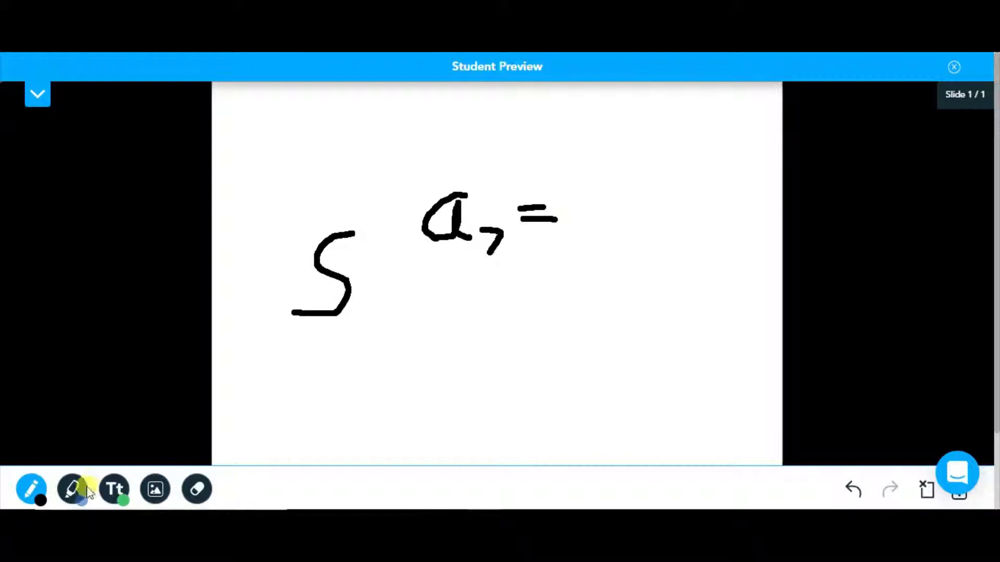
left_click(31, 503)
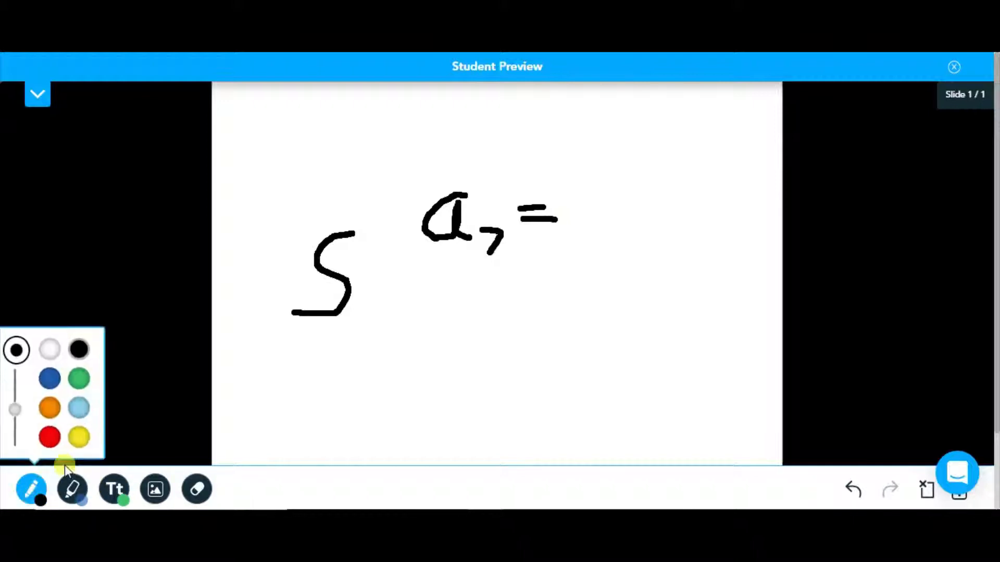
left_click(81, 408)
left_click_drag(264, 403, 447, 371)
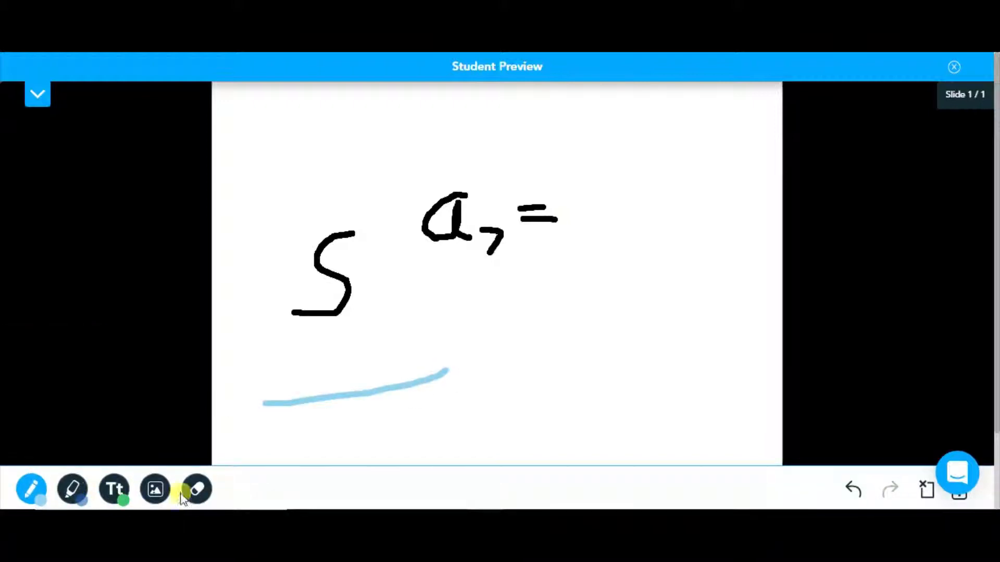
Erase parts of the black handwriting with the eraser at its largest size and close the student preview
left_click(197, 492)
left_click_drag(197, 425, 205, 373)
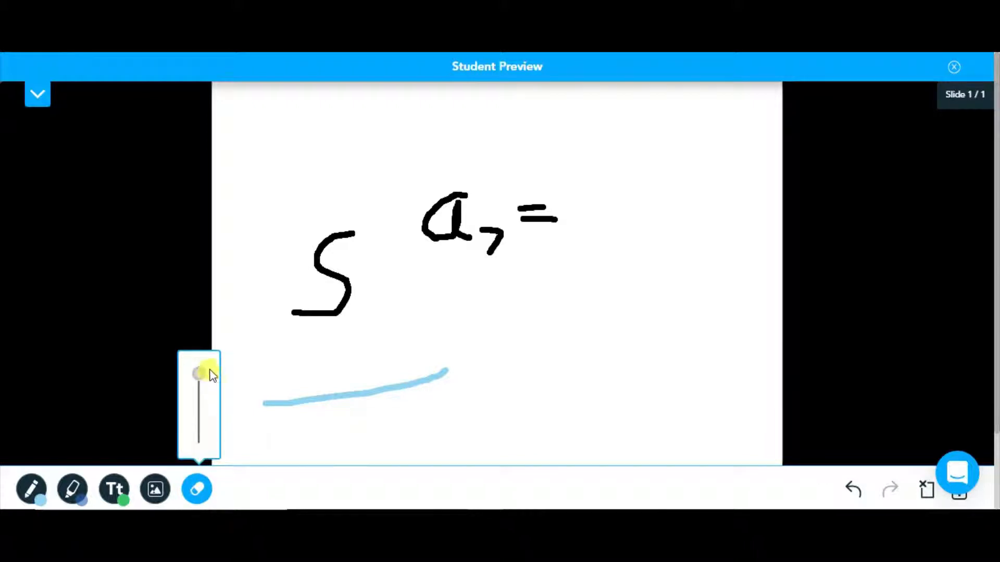
mouse_move(437, 208)
left_mouse_down()
mouse_move(426, 251)
mouse_move(473, 237)
mouse_move(323, 264)
mouse_move(370, 270)
mouse_move(348, 317)
left_mouse_up()
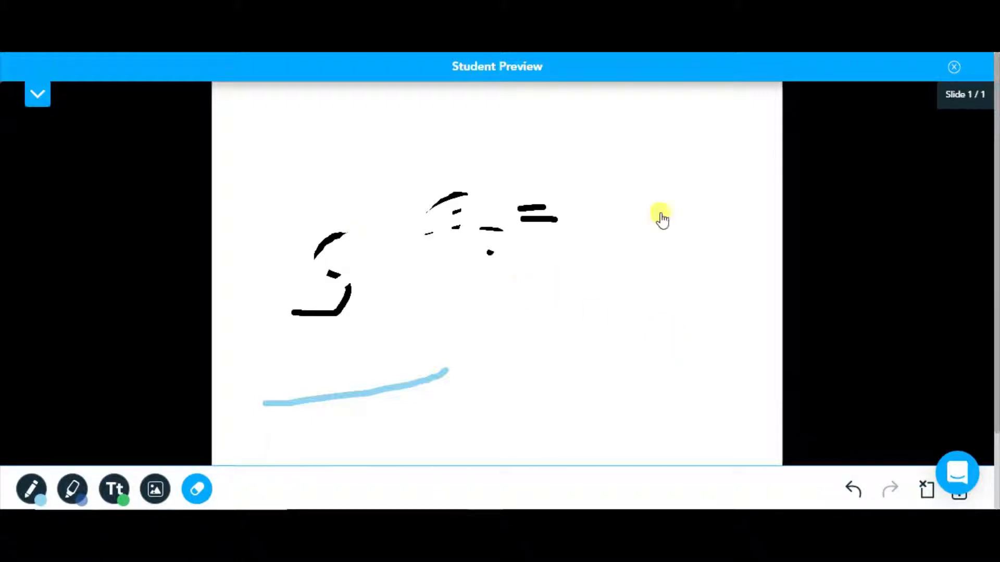
left_click(951, 69)
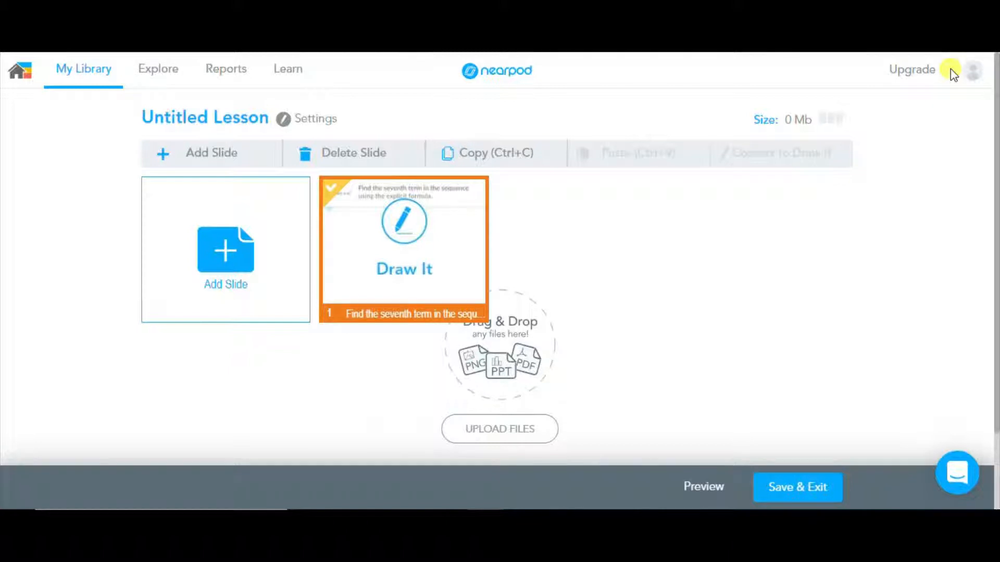
Reopen the student preview, check the sources for inserting an image on the canvas, and close the preview
left_click(699, 490)
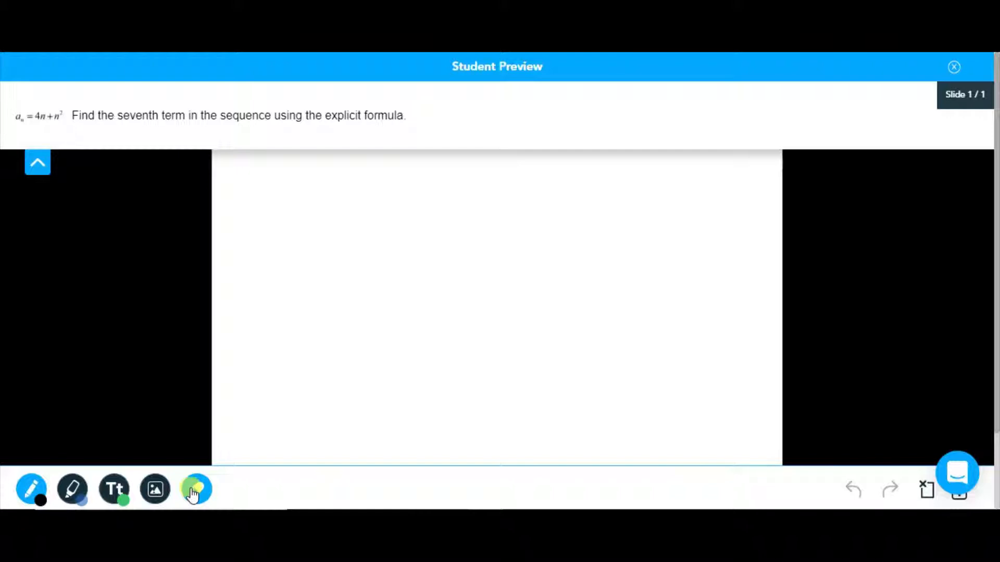
left_click(161, 491)
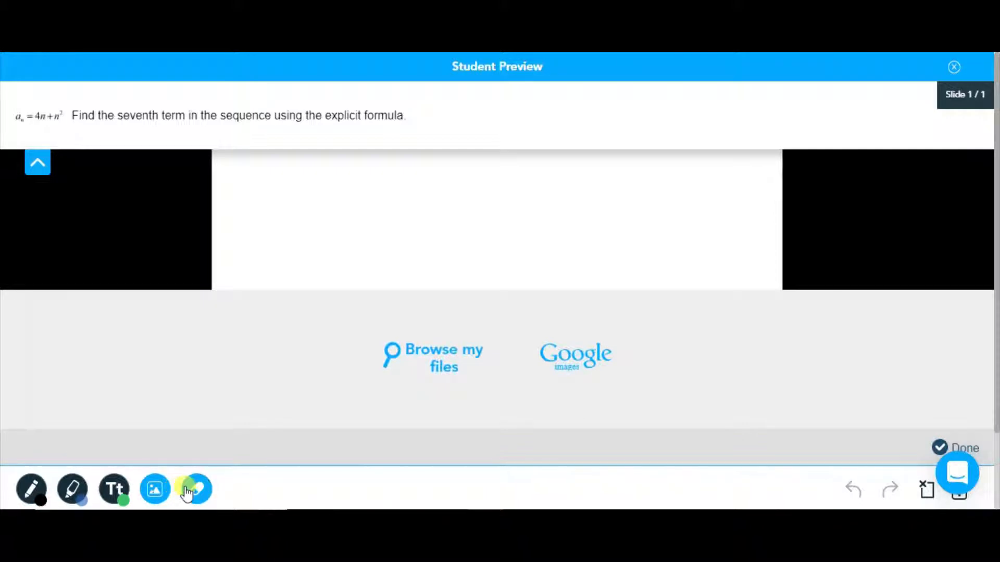
left_click(422, 244)
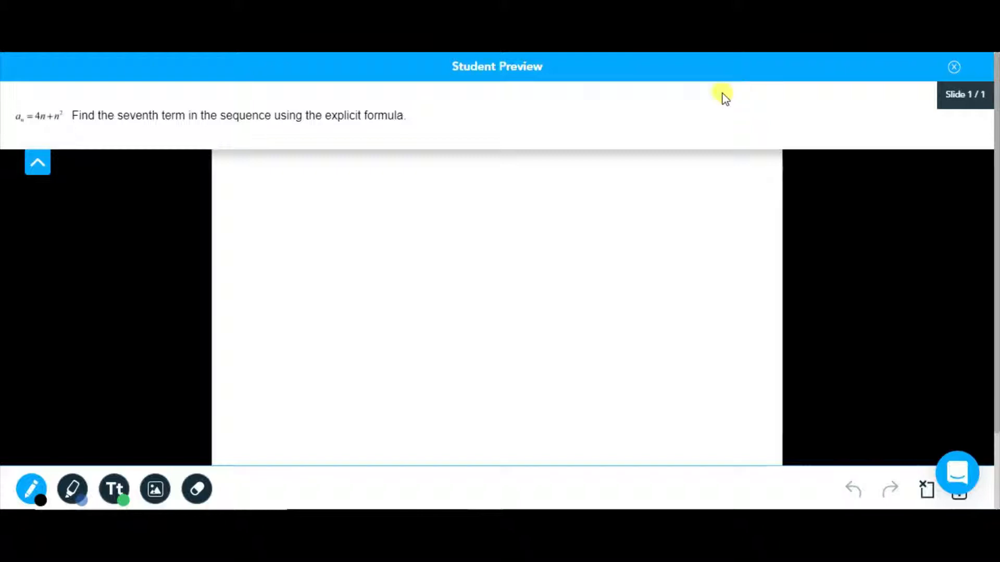
left_click(951, 69)
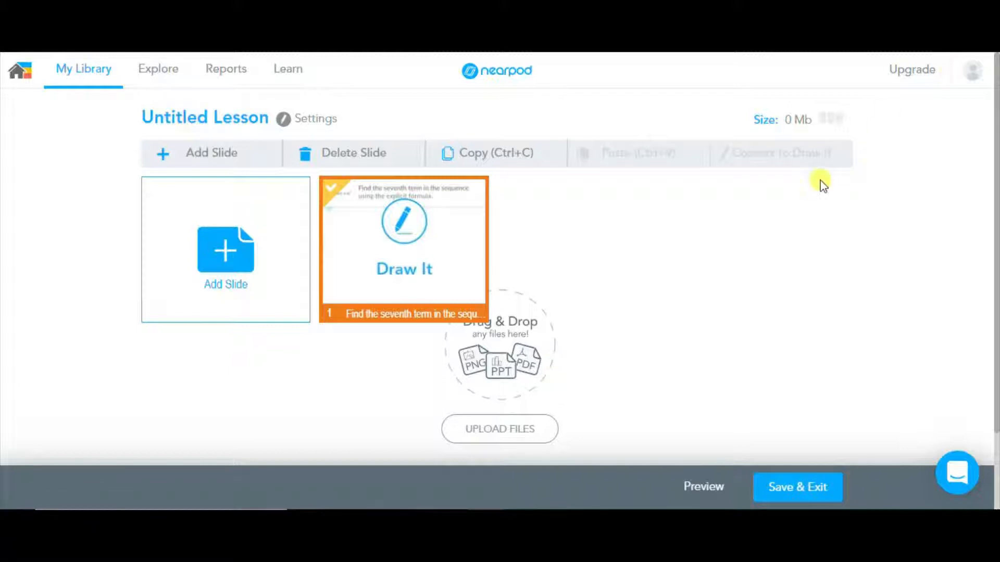
Add an Open Ended Question activity as a new slide in the lesson
left_click(240, 252)
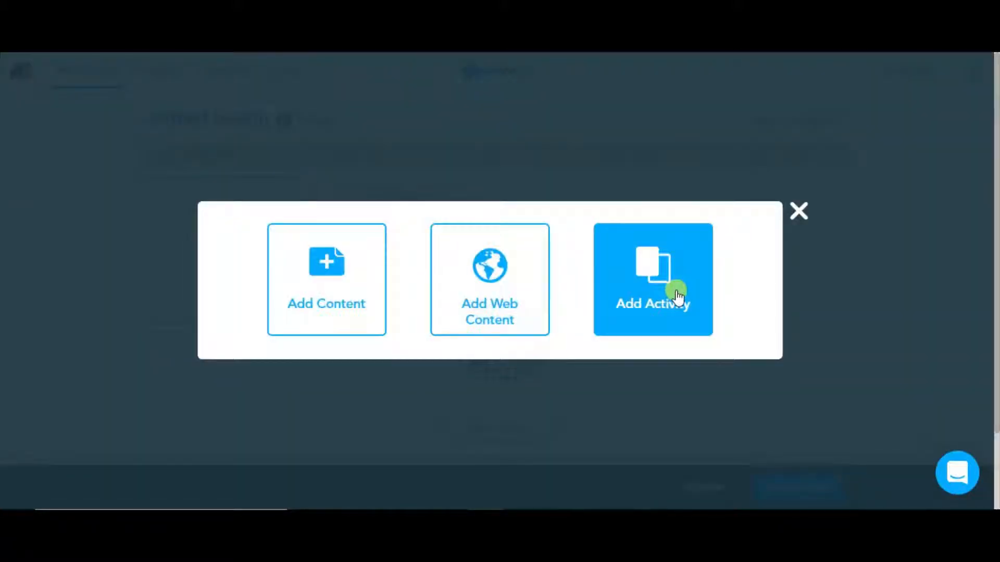
left_click(677, 296)
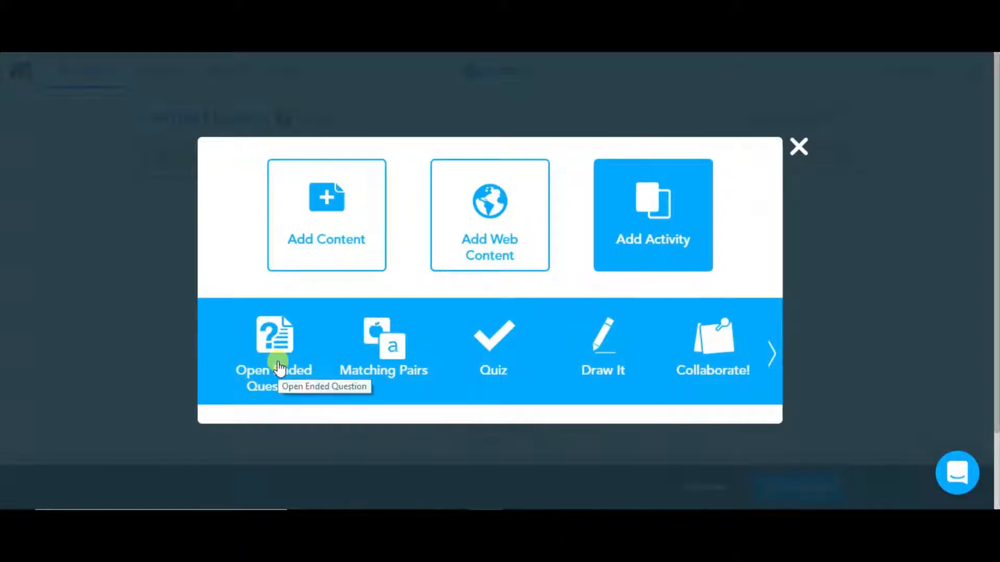
left_click(280, 368)
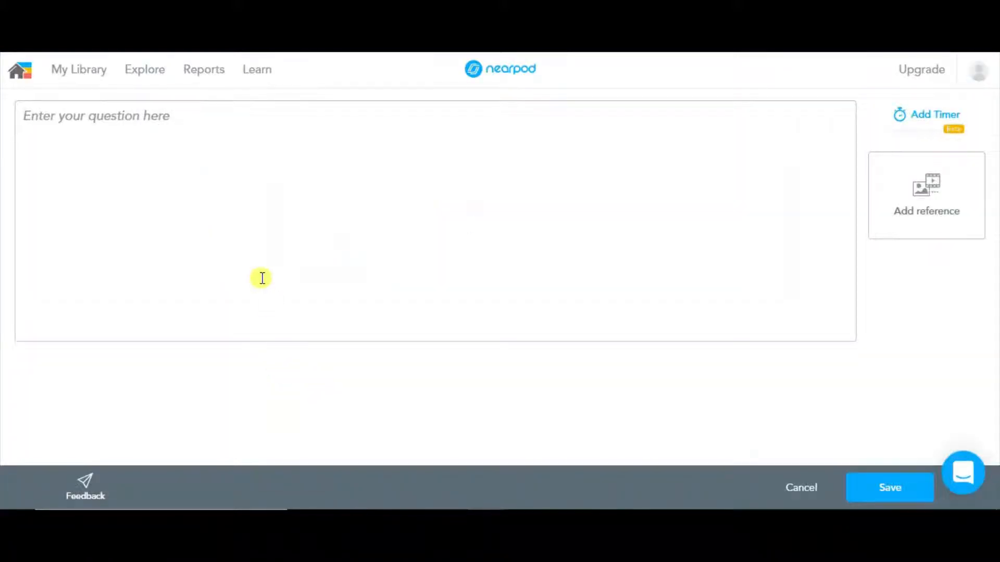
Enter "What is the common difference?" as the question text of the open-ended activity
left_click(121, 118)
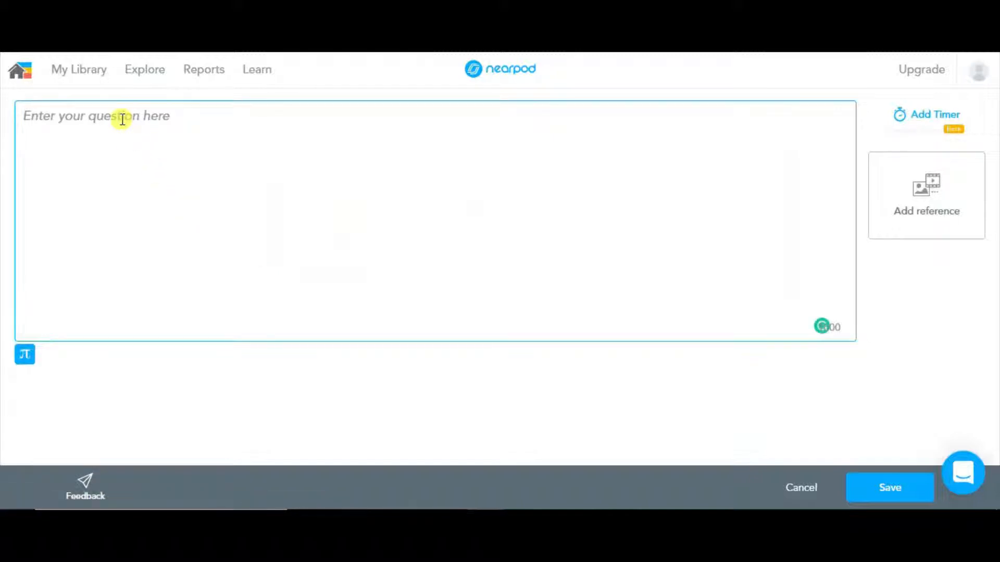
type("What s")
key("BackSpace")
type("is")
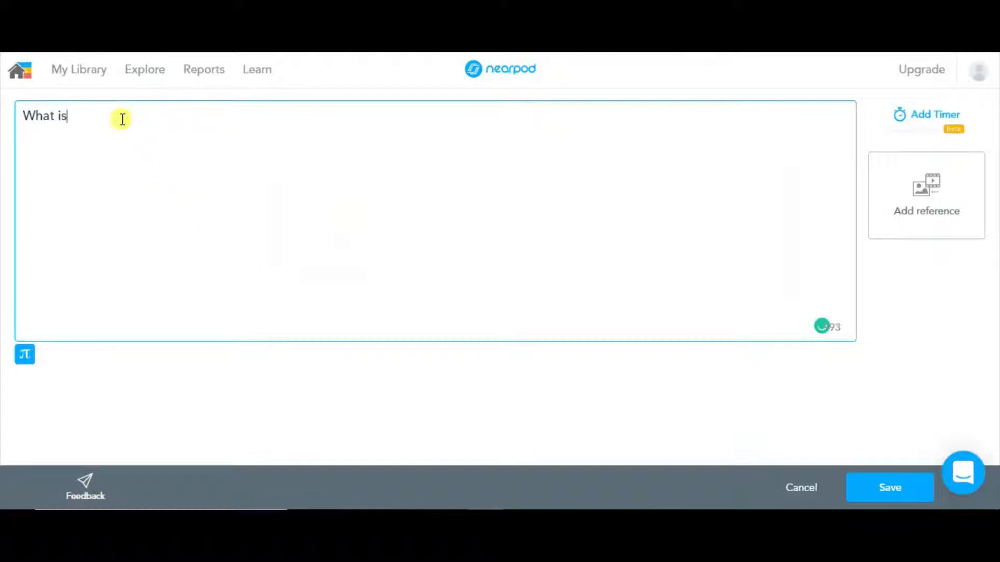
type(" the common ")
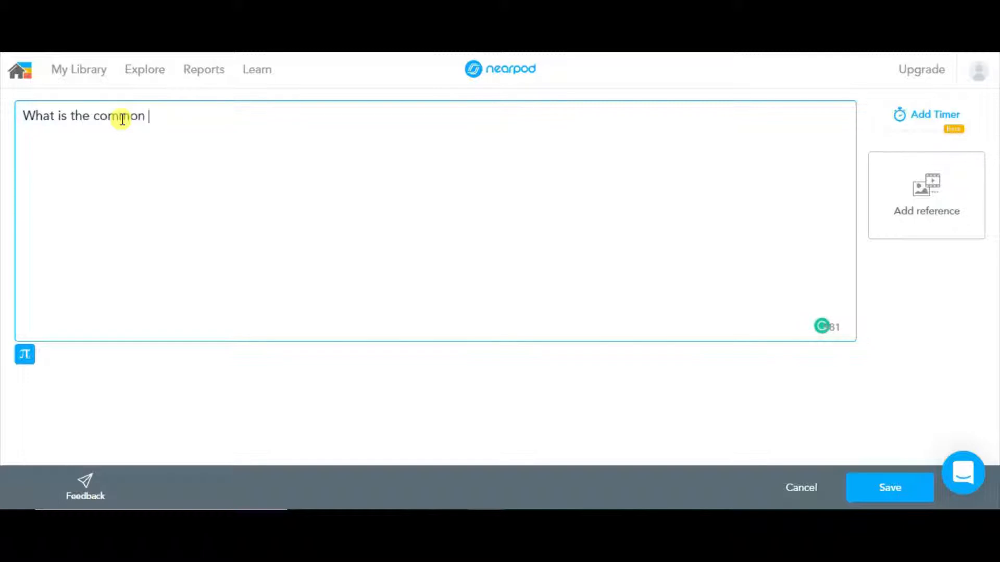
type("difference")
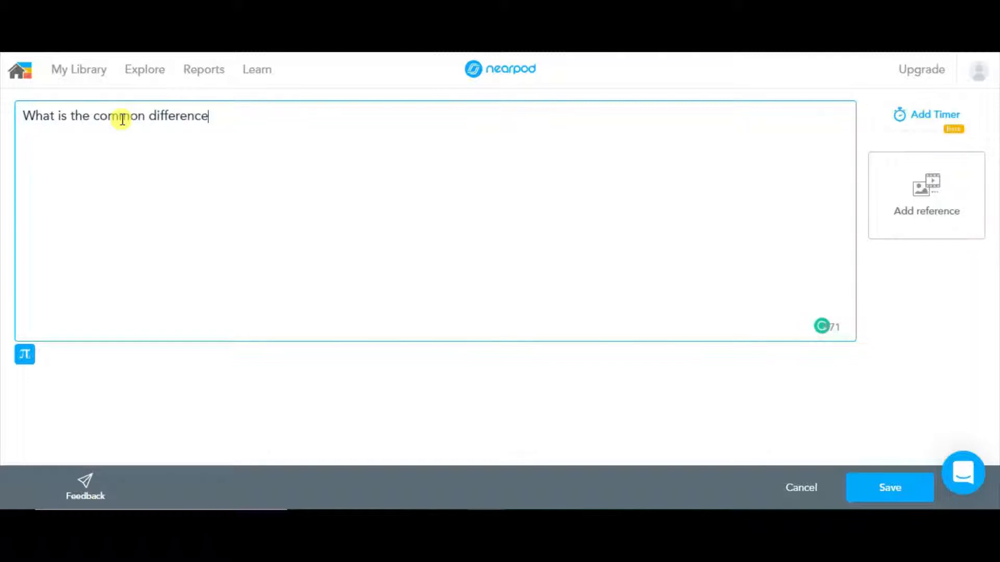
type(" in")
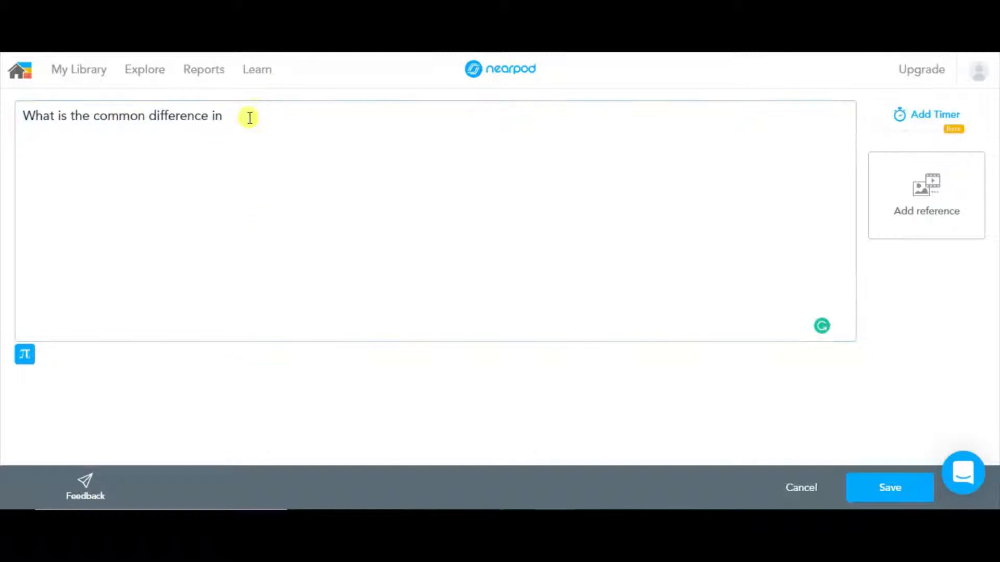
key("BackSpace")
key("BackSpace")
key("BackSpace")
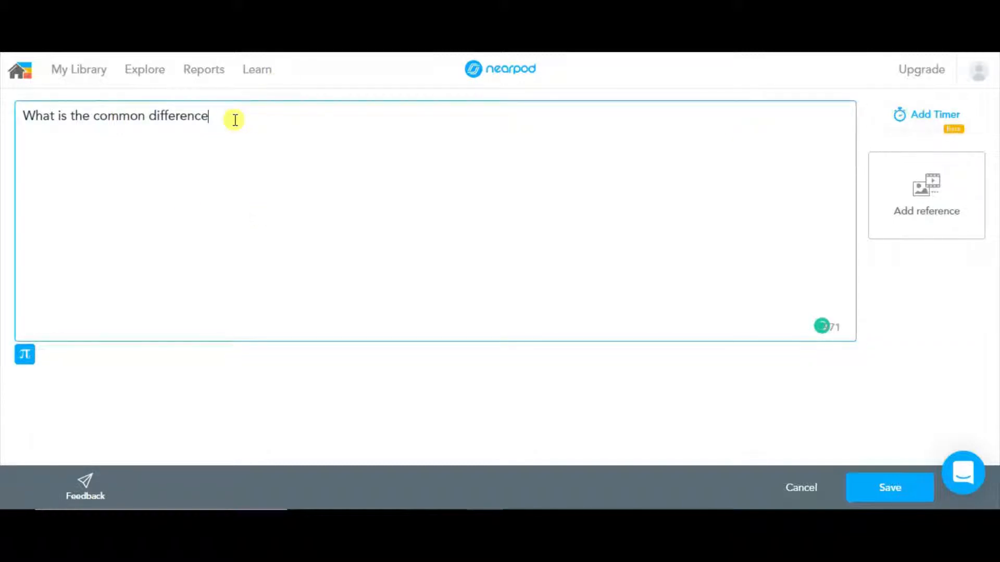
type("?")
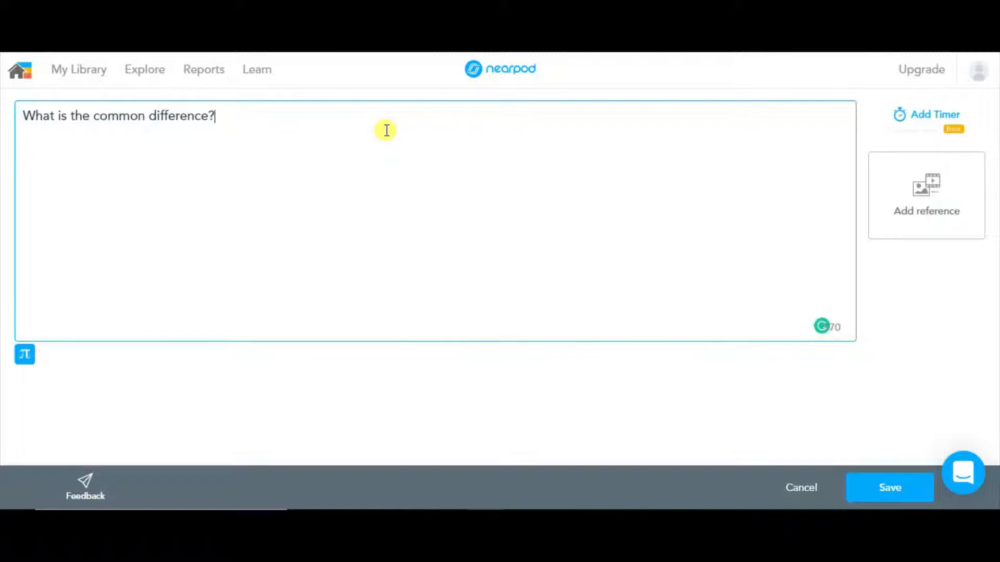
Attach the image #2.jpg from the computer's Desktop as the question's reference and save the activity
left_click(916, 215)
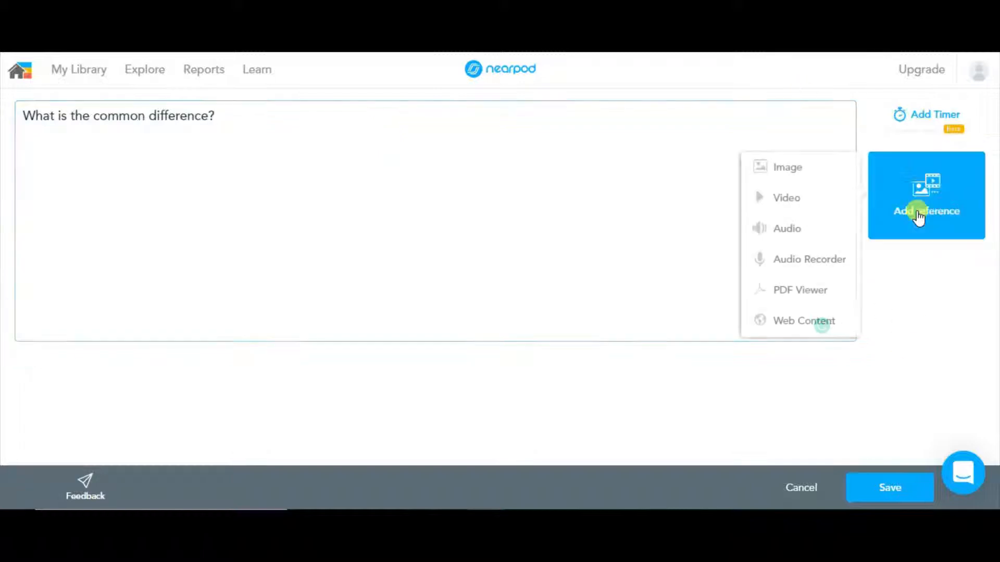
left_click(789, 169)
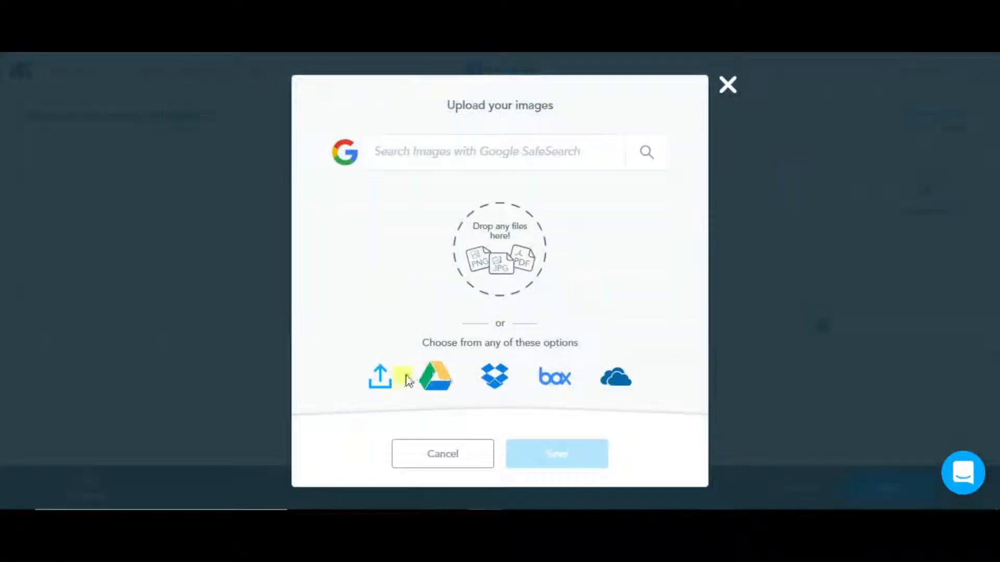
left_click(380, 376)
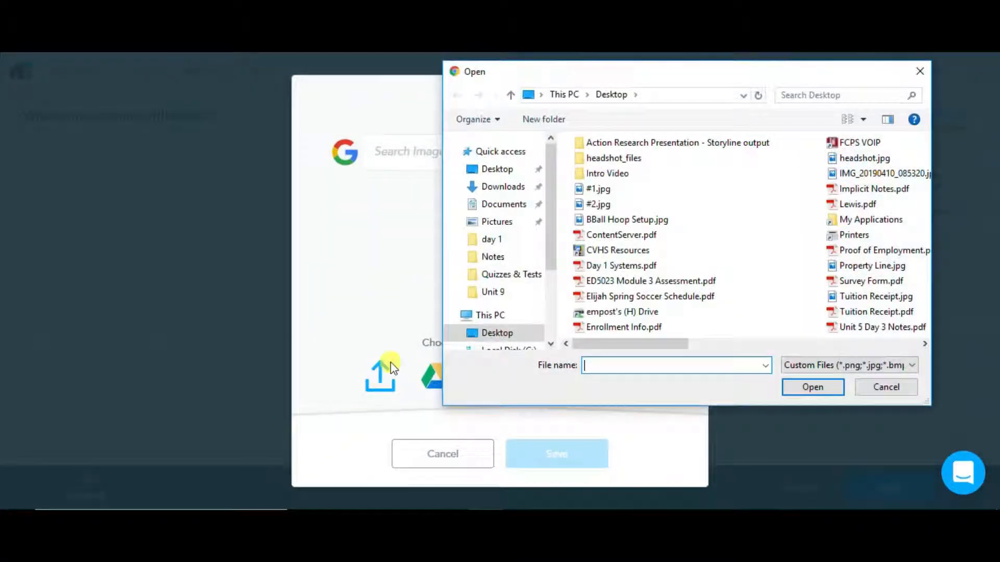
double_click(599, 205)
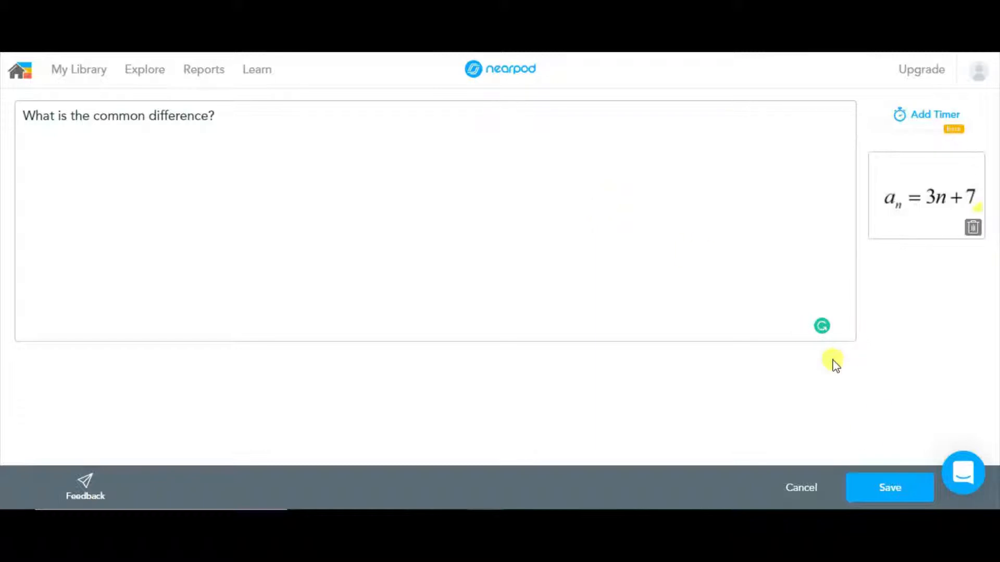
left_click(888, 483)
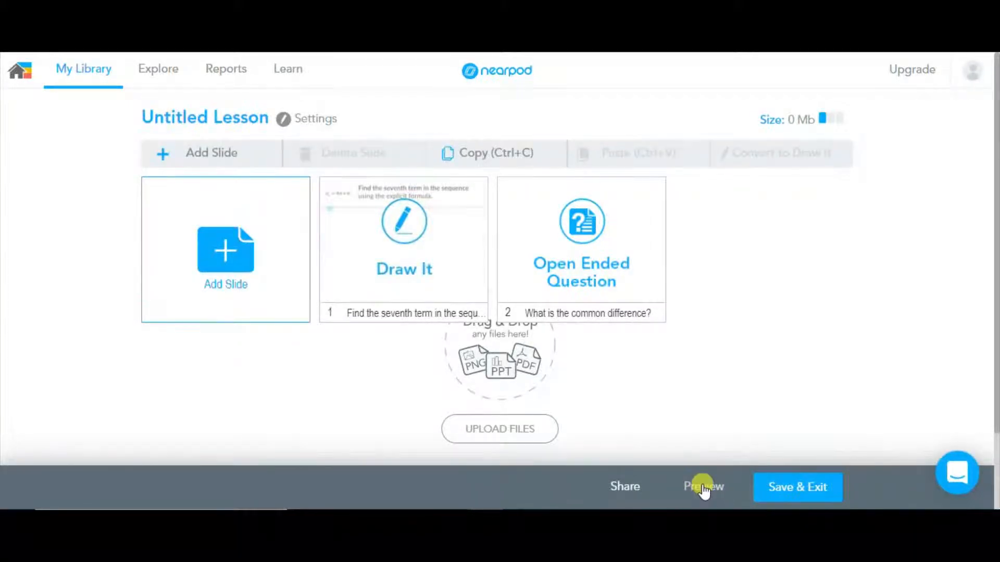
Preview the lesson as a student, go to the second slide and view its reference image enlarged
left_click(703, 487)
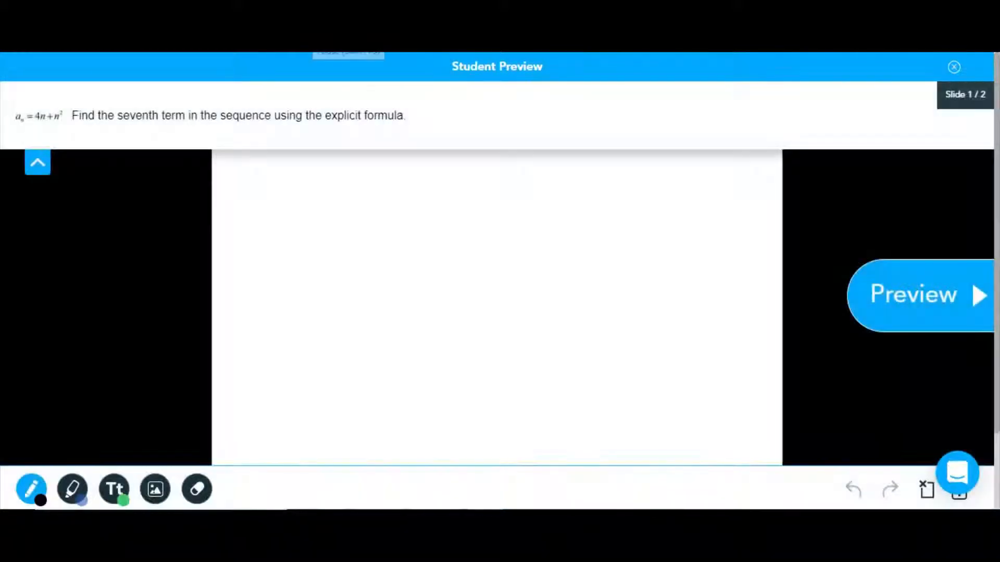
left_click(910, 298)
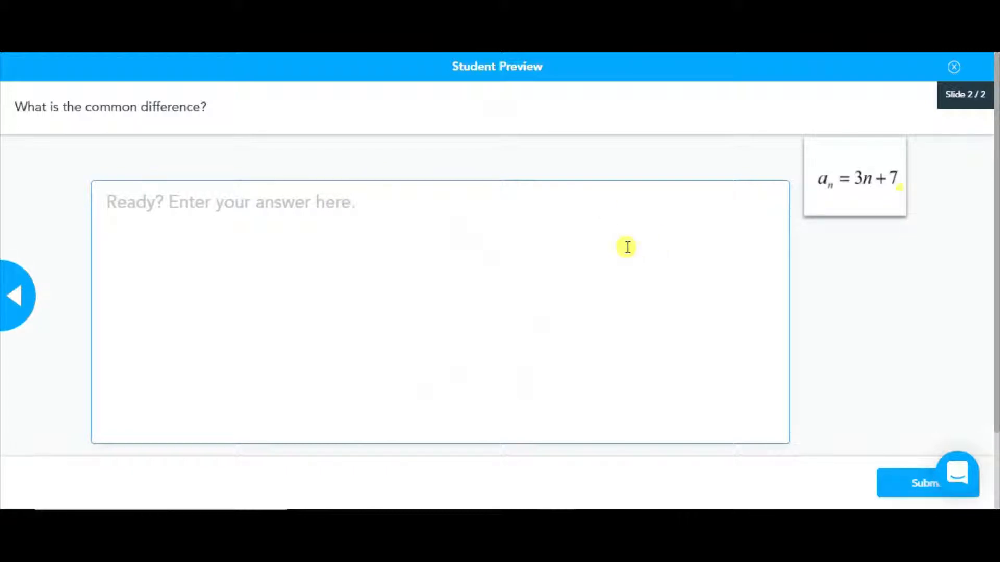
left_click(852, 191)
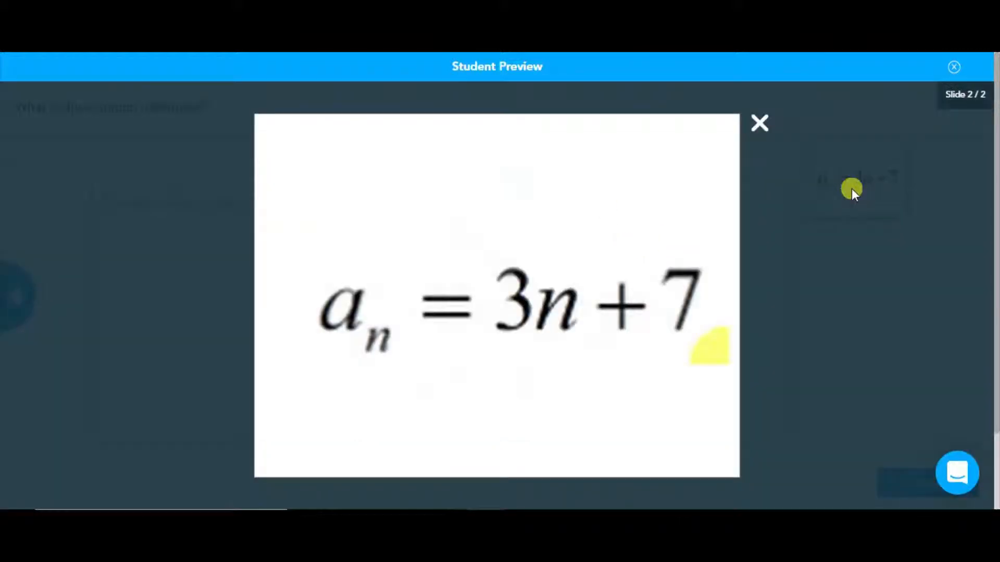
left_click(759, 128)
Submit 3 as the answer to the common difference question in the student preview and close the preview
left_click(126, 203)
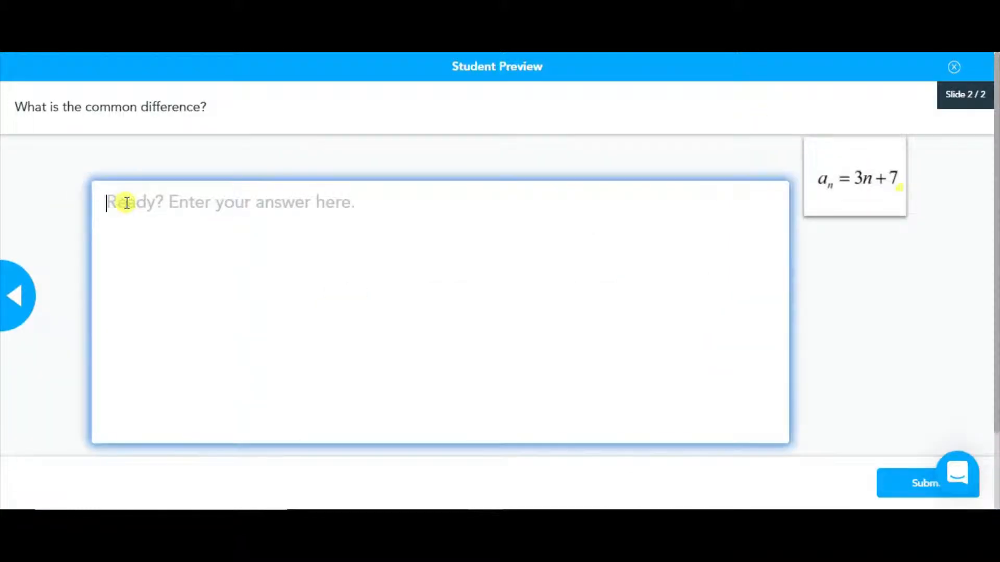
type("3")
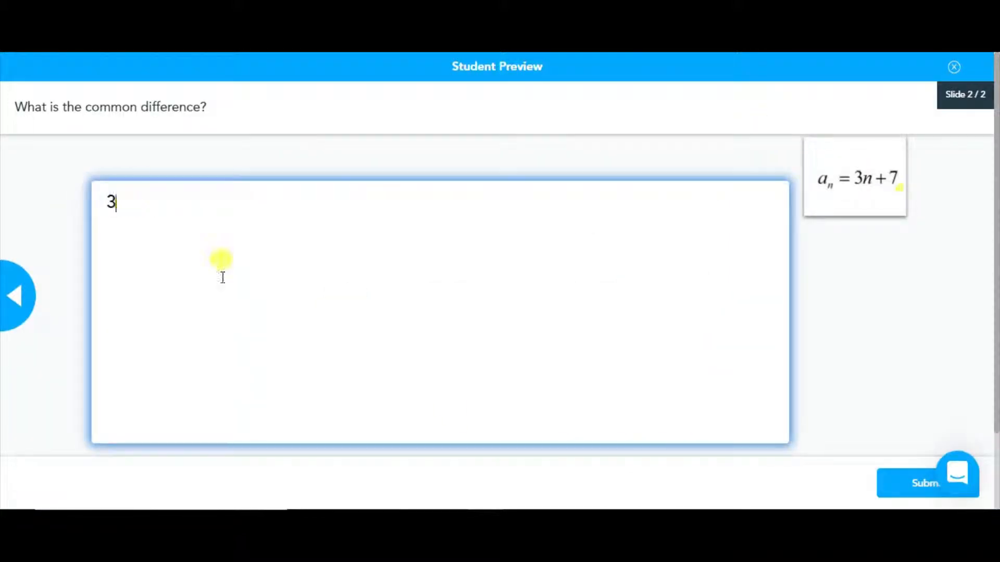
left_click(907, 485)
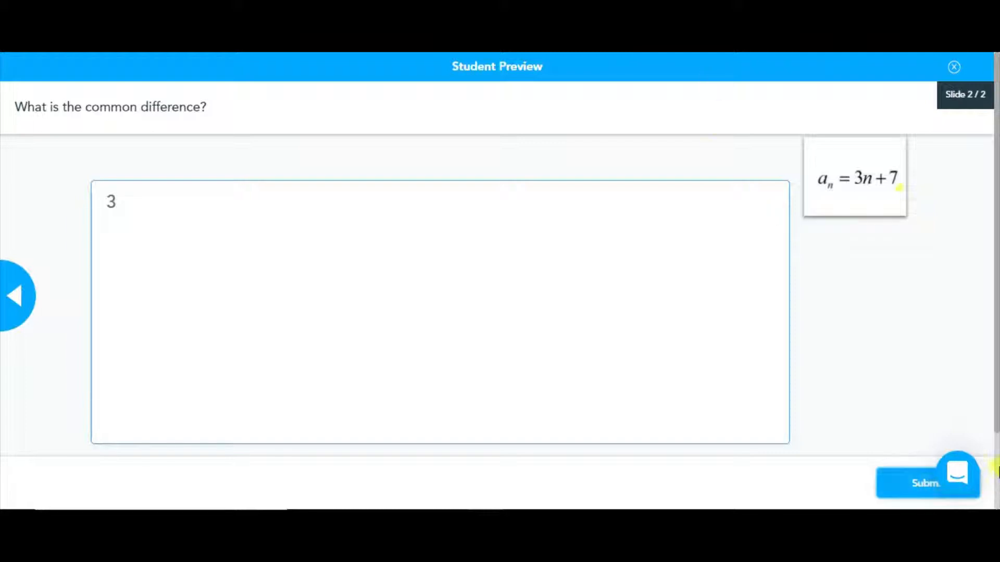
left_click(960, 67)
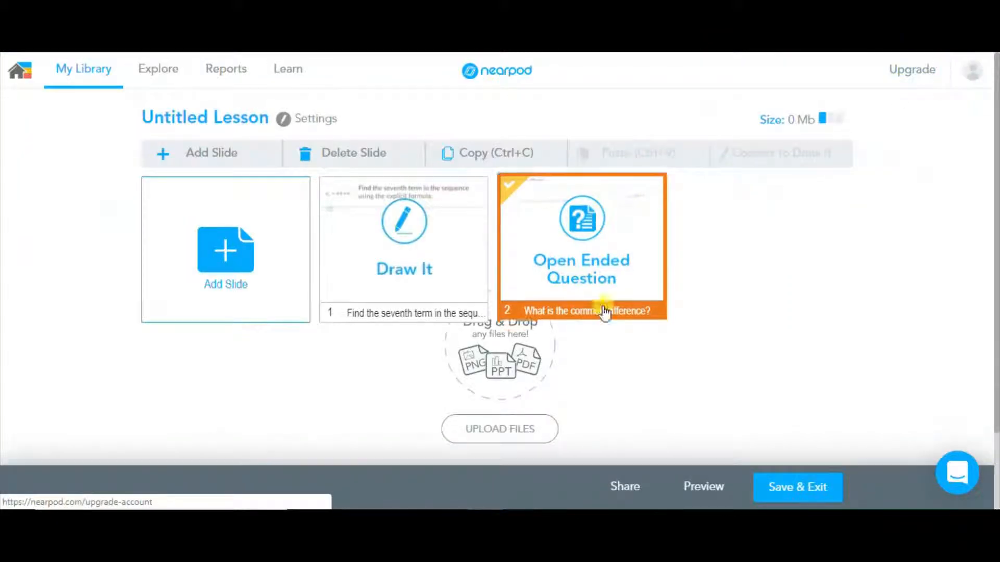
Examine the topic, description and style options of a new Collaborate! activity and cancel it
left_click(202, 254)
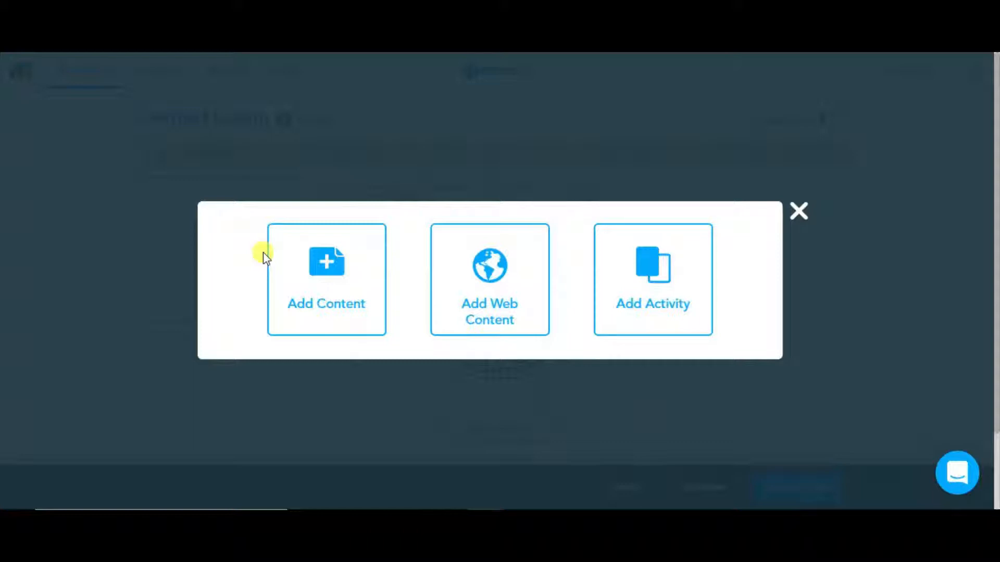
left_click(664, 288)
left_click(693, 360)
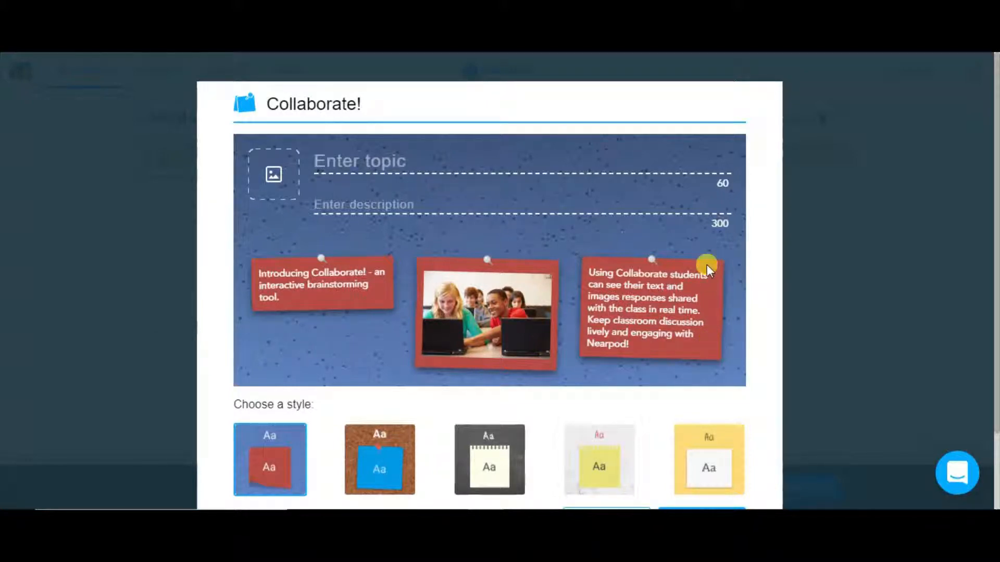
left_click(355, 162)
scroll(778, 386, "down", 2)
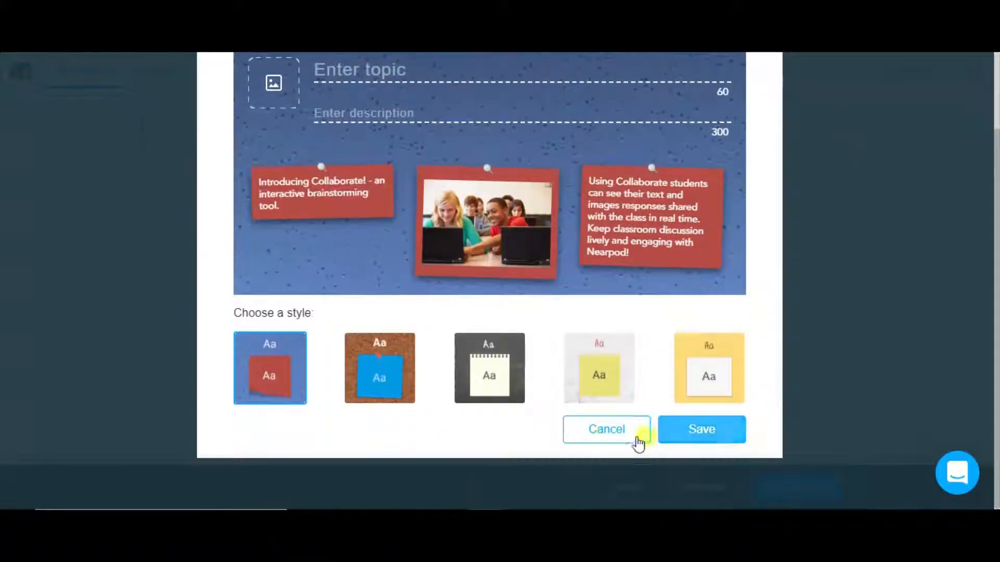
left_click(598, 432)
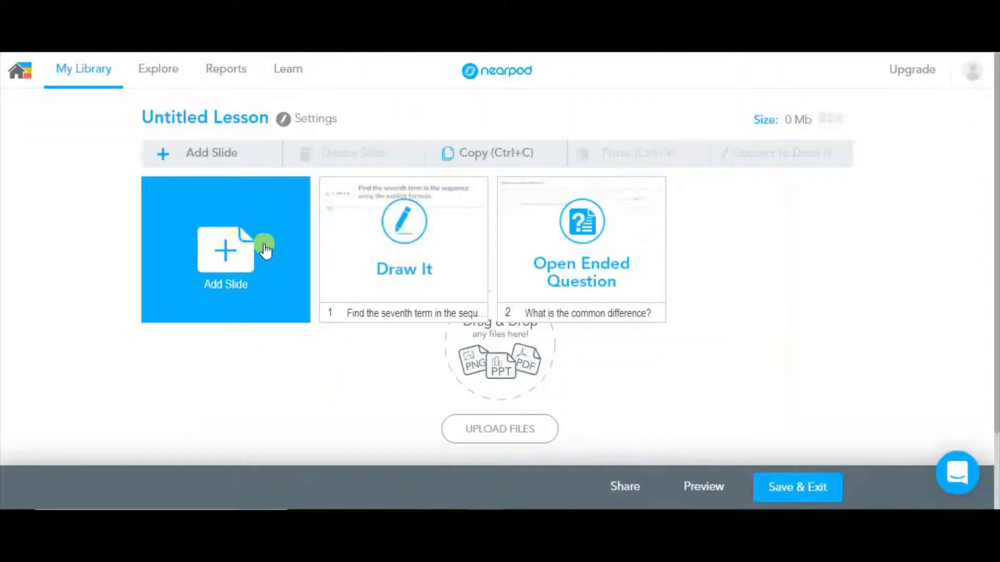
Check the activity types available for a new slide, including Quiz, and close the selection without adding one
left_click(237, 242)
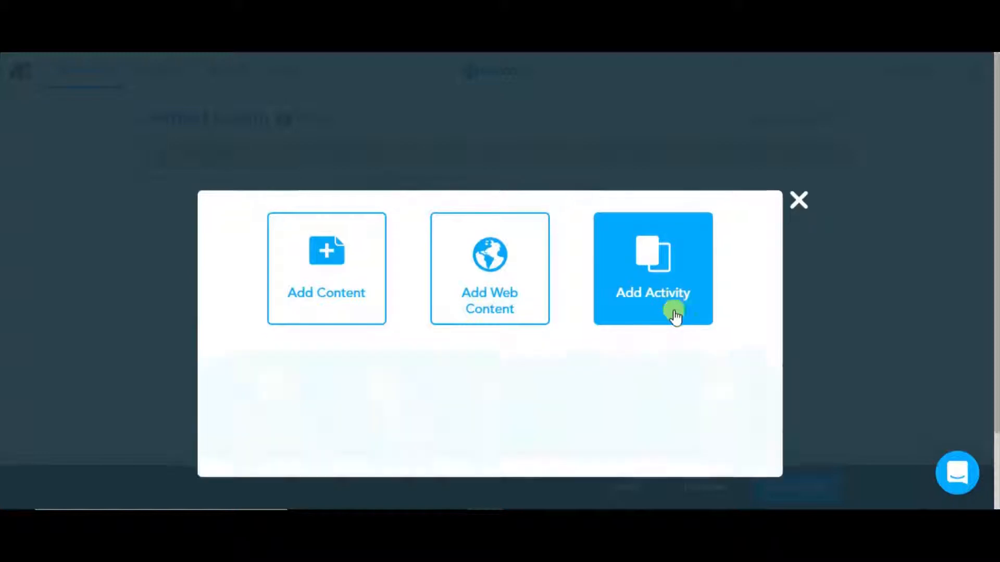
left_click(675, 316)
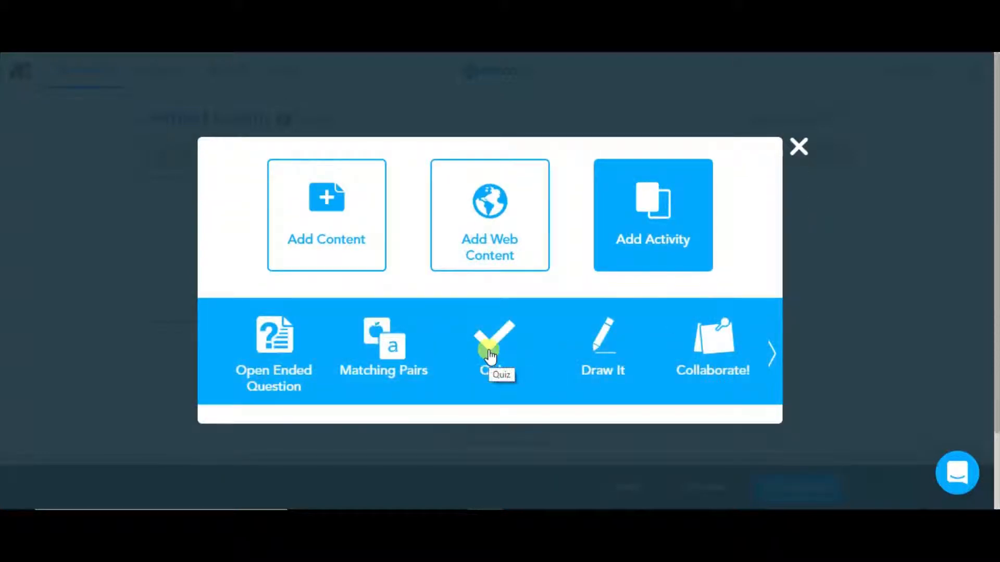
left_click(799, 147)
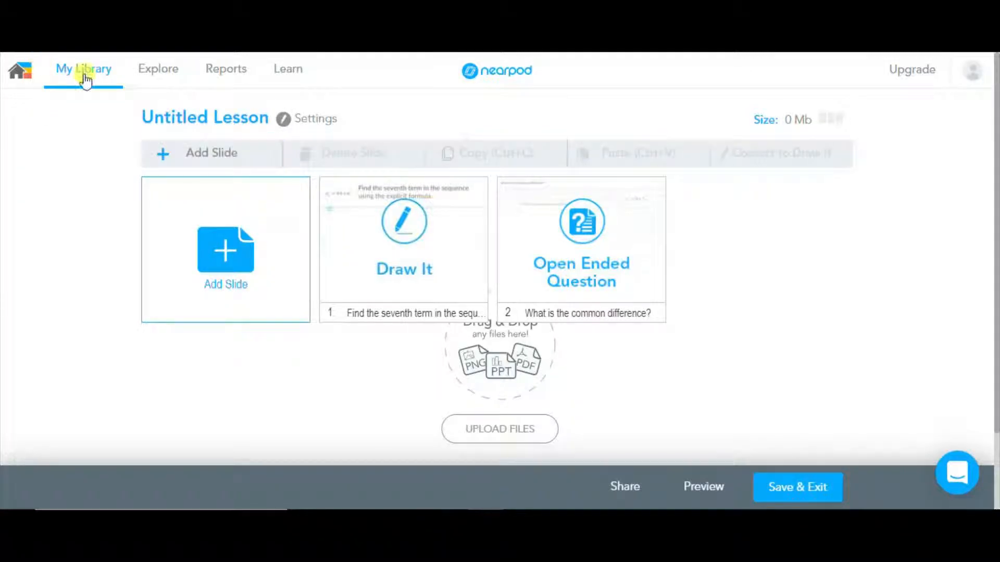
Return to the lesson library and open the SOL Statistics Warm-up lesson for editing
left_click(85, 73)
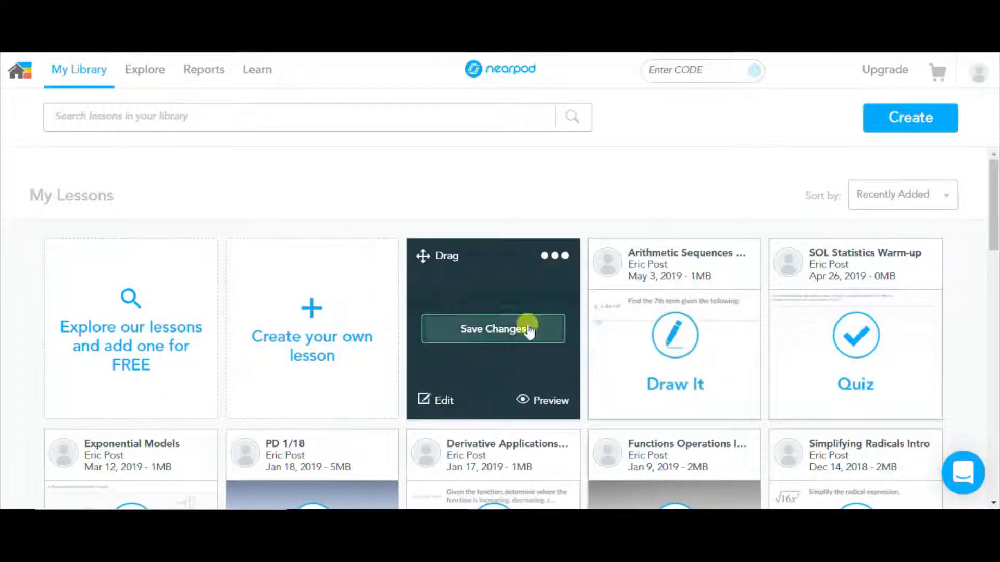
mouse_move(842, 349)
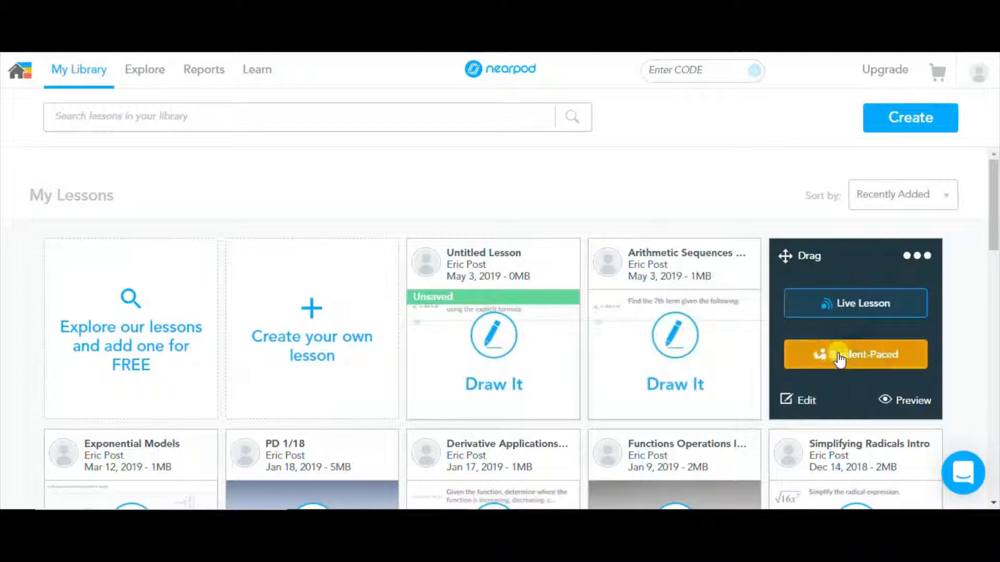
left_click(802, 402)
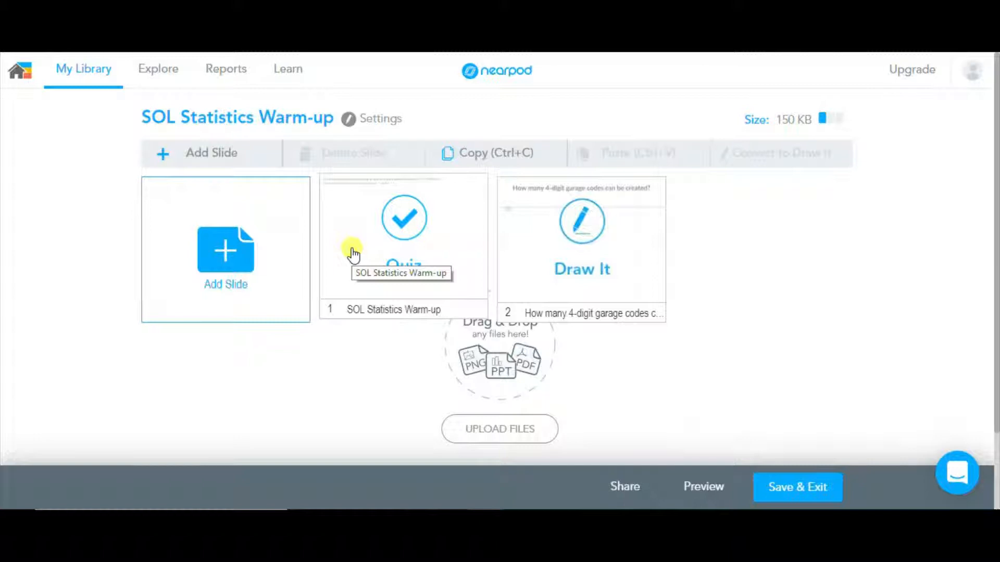
Preview the Draw It slide about 4-digit garage codes as a student and close the preview
left_click(587, 232)
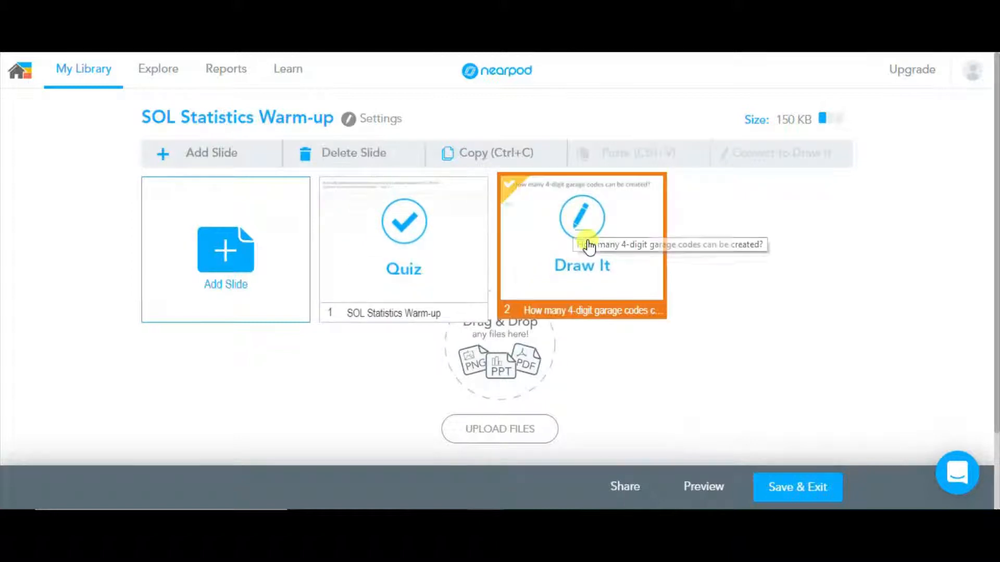
left_click(695, 491)
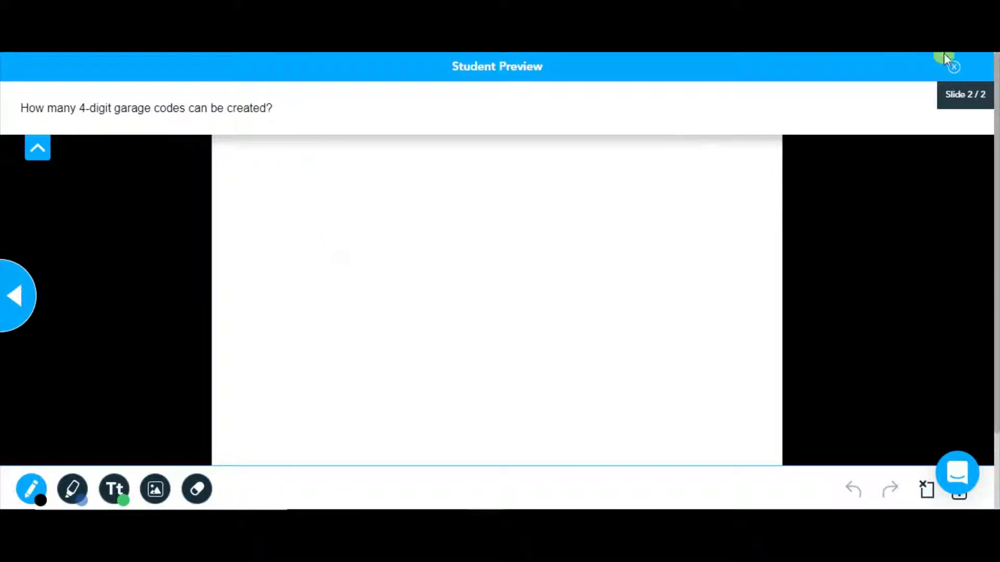
left_click(954, 67)
Open the Quiz slide of the SOL Statistics Warm-up lesson and examine the first question with its answer choices
left_click(388, 225)
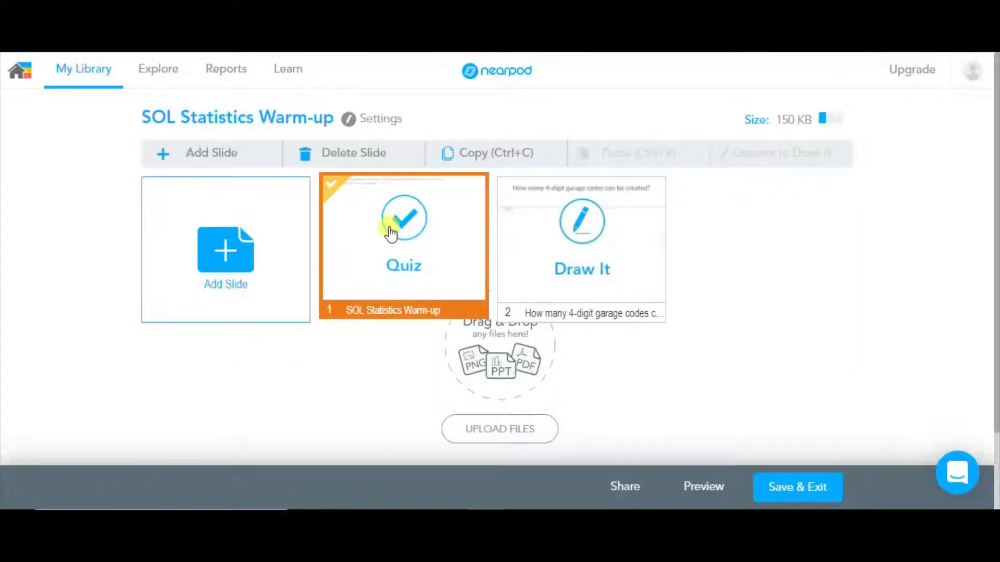
double_click(421, 238)
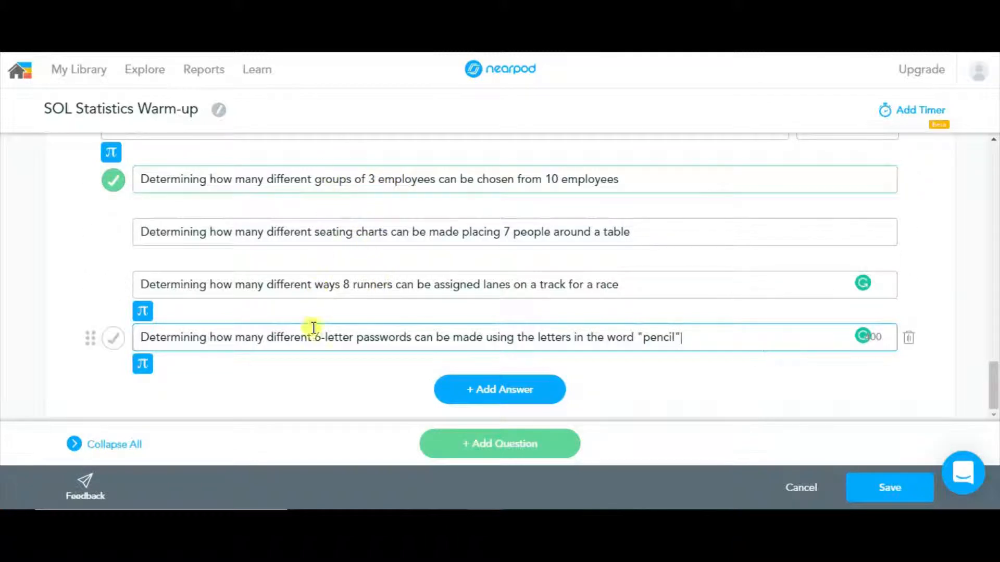
double_click(318, 181)
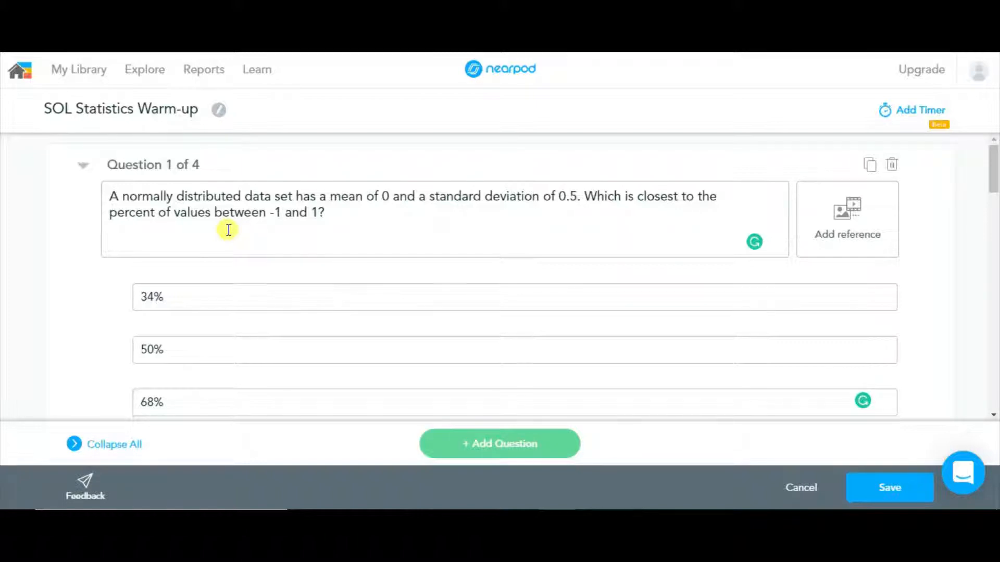
scroll(228, 229, "down", 3)
scroll(228, 229, "up", 3)
scroll(228, 281, "down", 2)
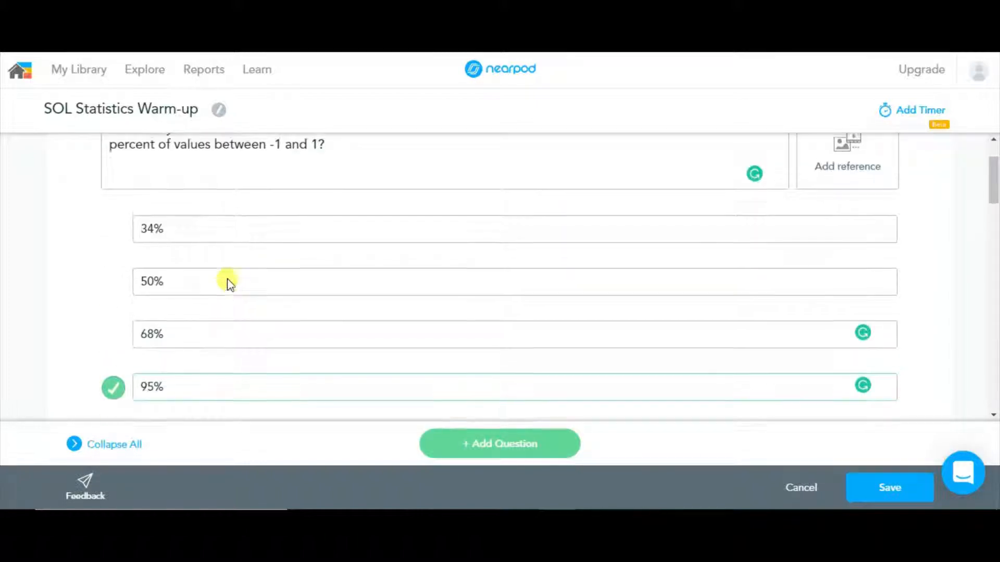
scroll(228, 283, "up", 2)
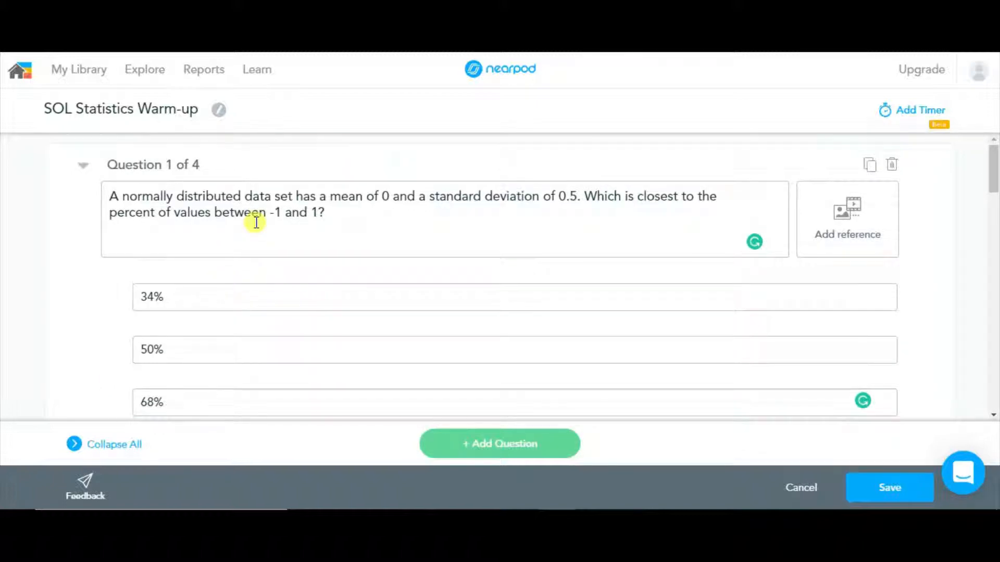
Check the reference types that can be attached to quiz question 1 and its option for adding answers
left_click(865, 223)
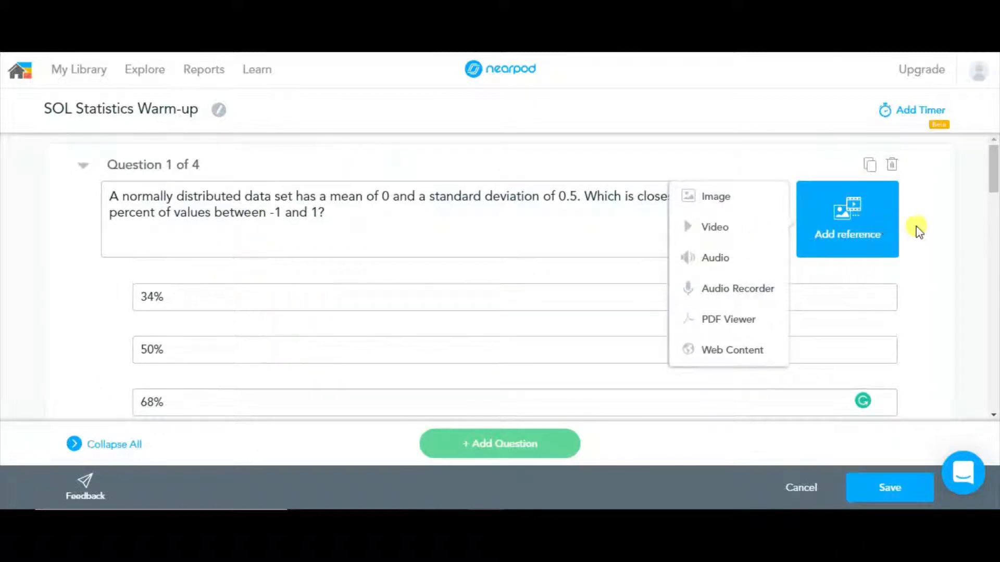
scroll(341, 240, "down", 2)
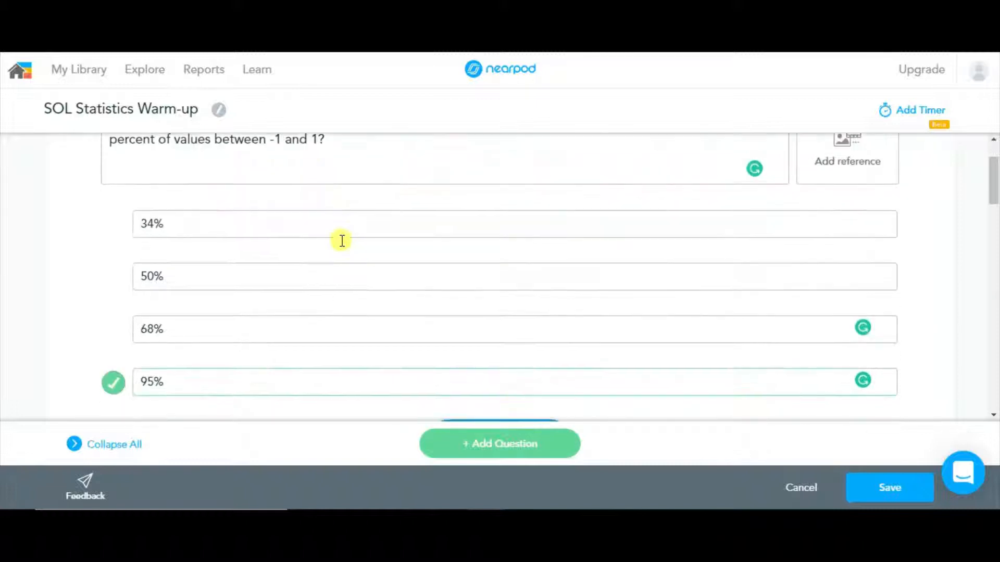
scroll(359, 333, "down", 2)
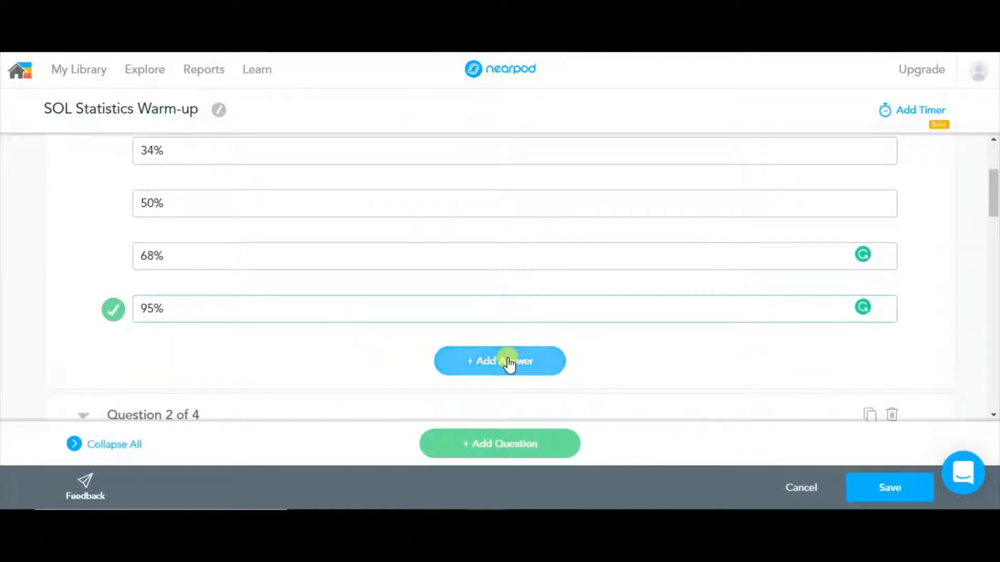
scroll(426, 290, "up", 4)
Review quiz questions 2 to 4 with their answer choices and marked correct answers, and return to the lesson's slides
scroll(427, 289, "down", 8)
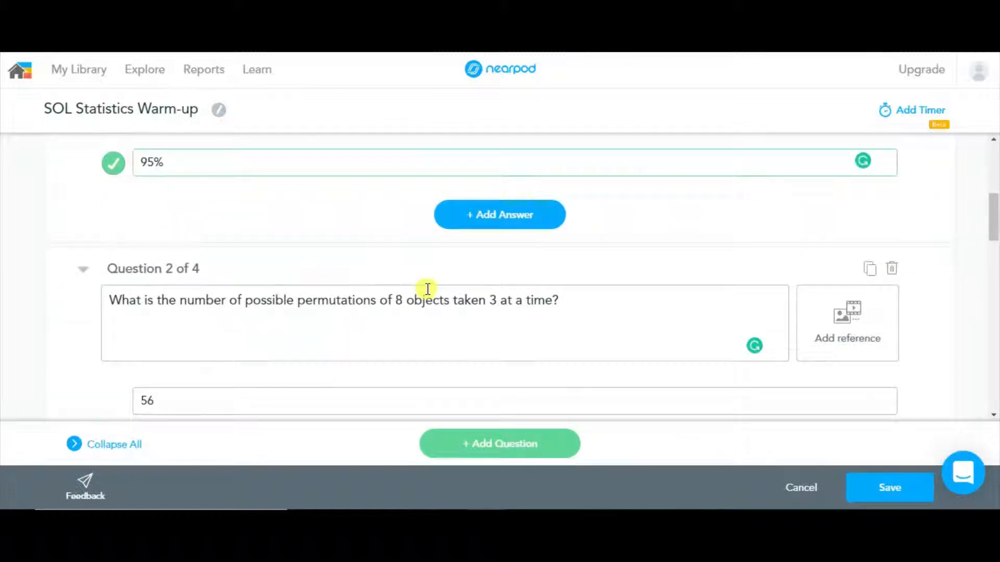
scroll(427, 289, "down", 2)
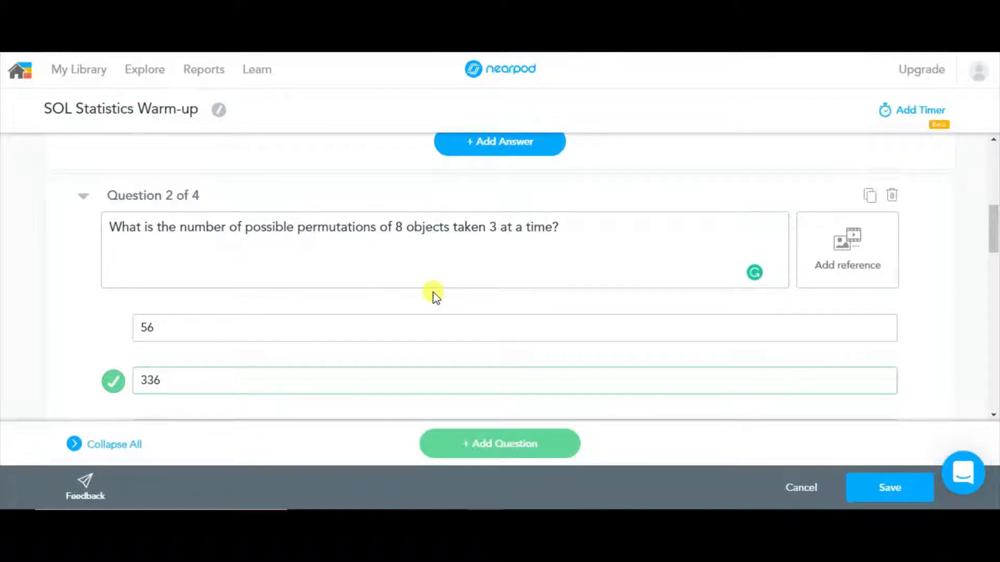
scroll(436, 297, "down", 10)
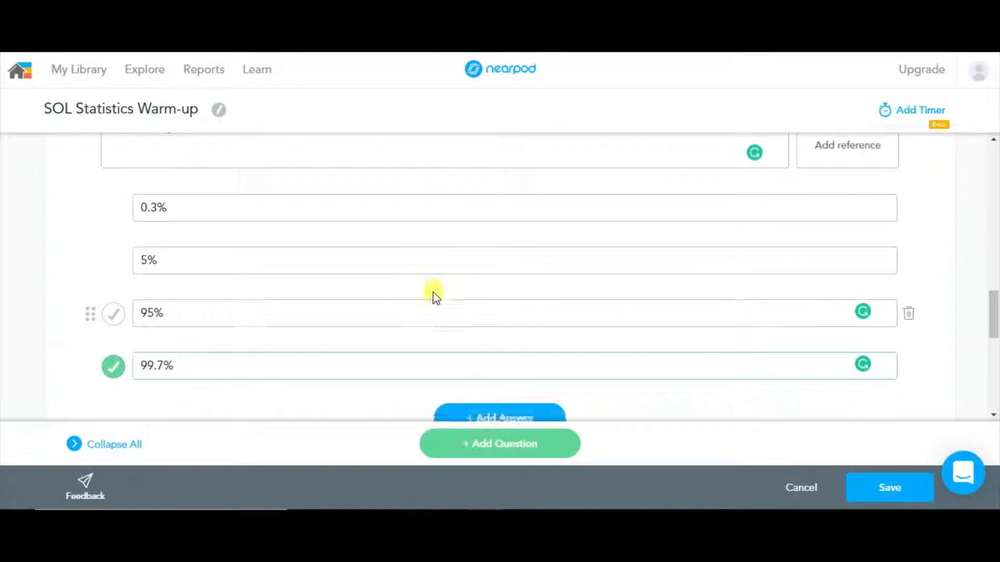
scroll(436, 297, "down", 10)
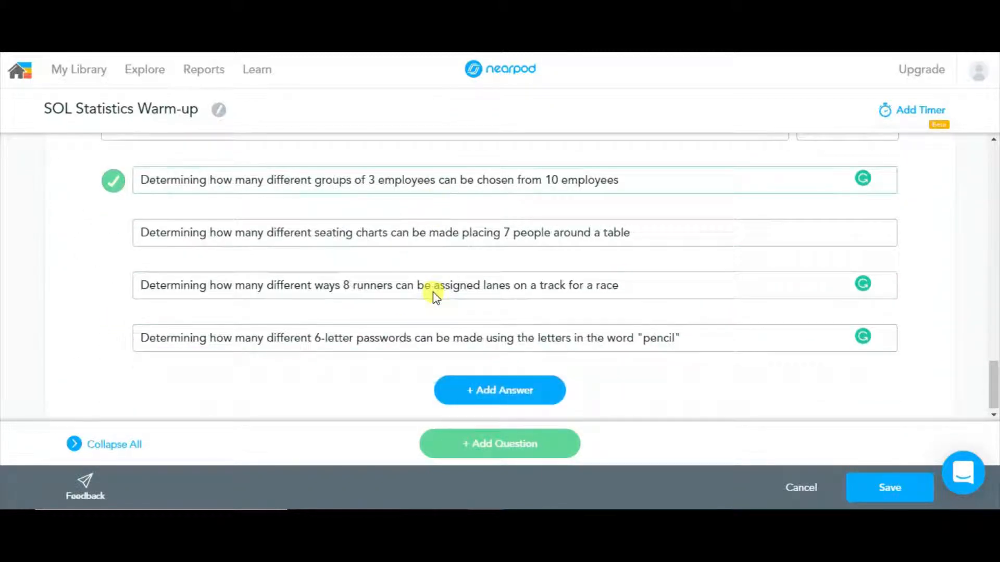
scroll(435, 292, "up", 5)
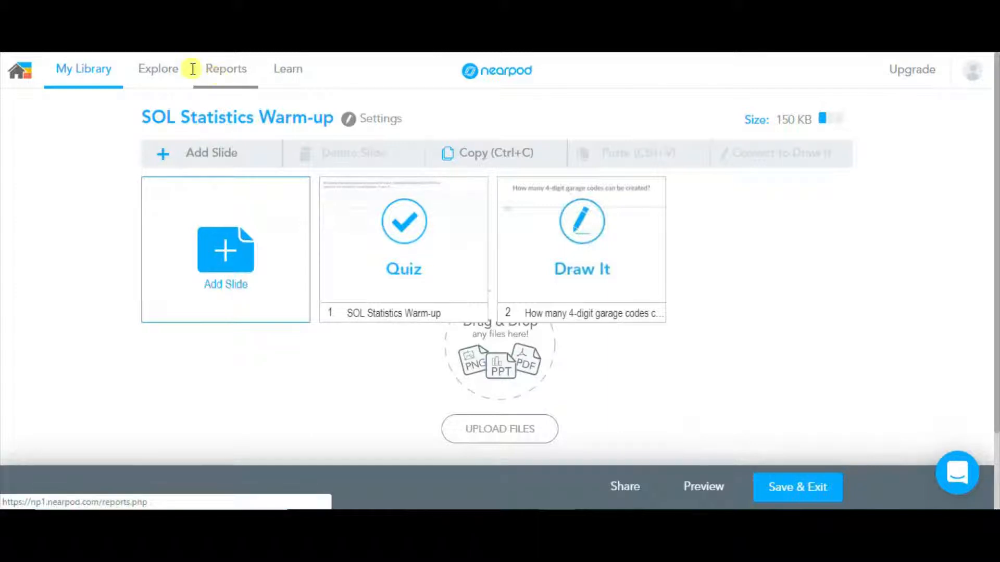
left_click(221, 82)
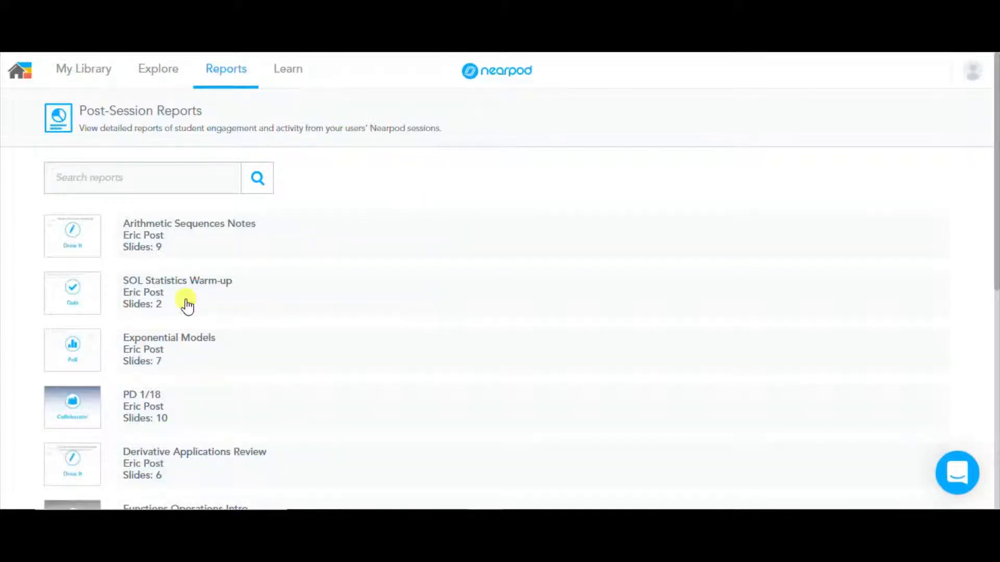
left_click(151, 295)
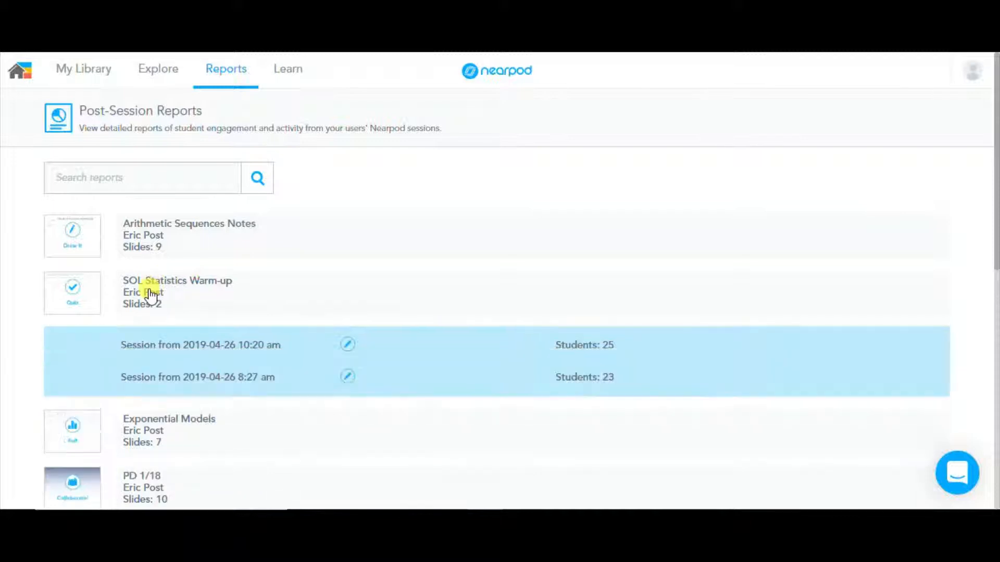
left_click(151, 295)
left_click(152, 294)
left_click(348, 344)
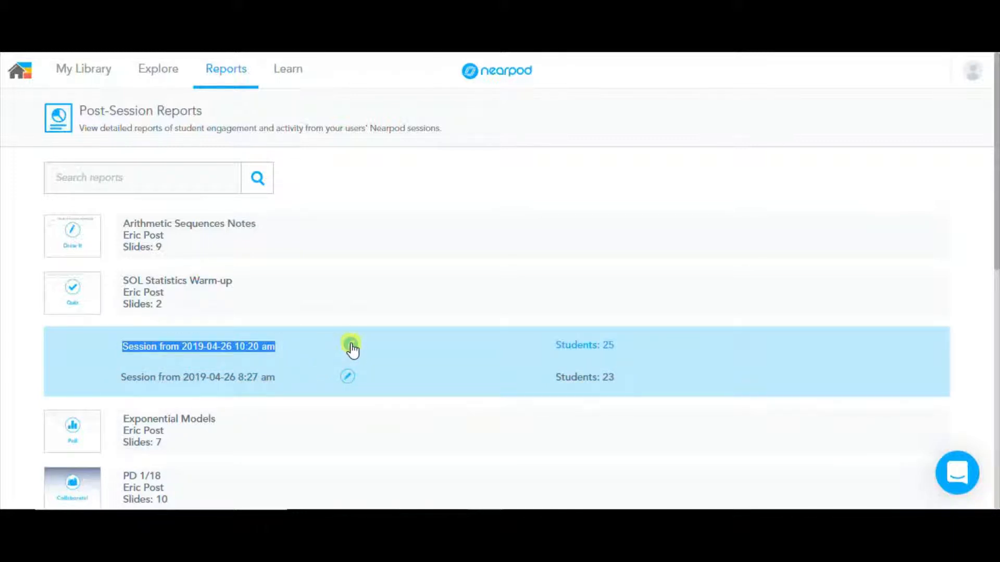
Examine participation, correct answer ratio and student engagement details in the 10:20 am SOL Statistics Warm-up report, and close it
left_click(574, 346)
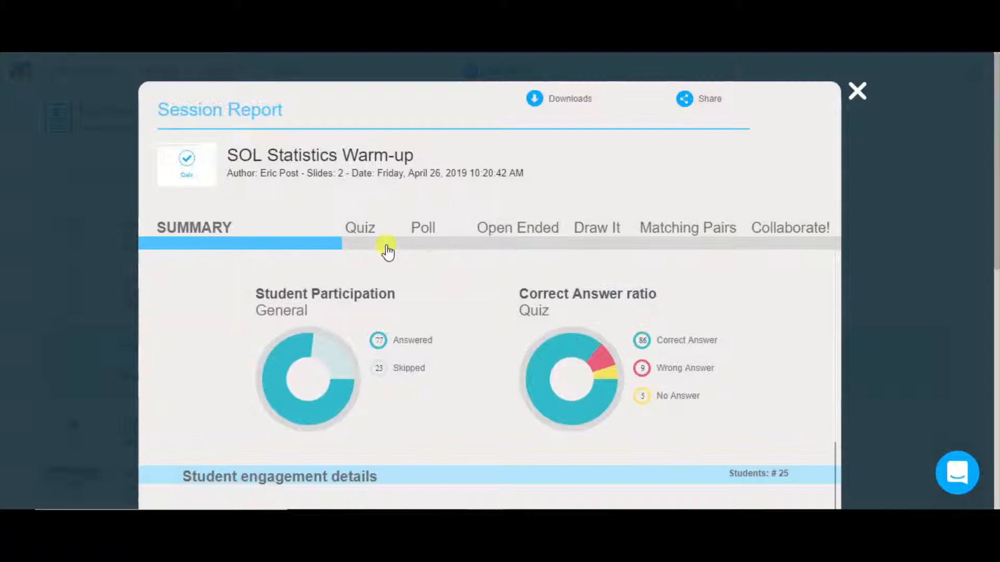
scroll(387, 251, "down", 3)
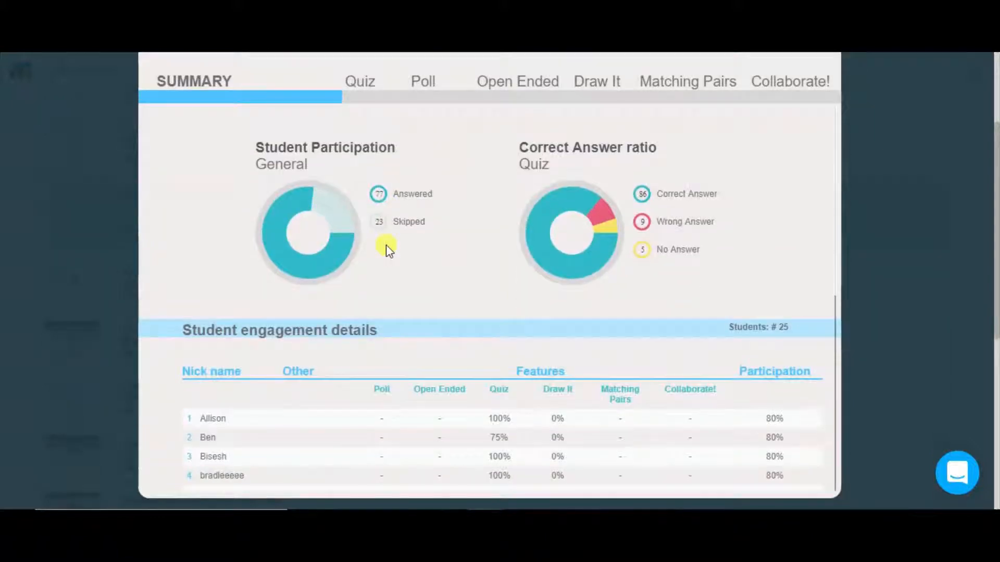
scroll(440, 236, "down", 3)
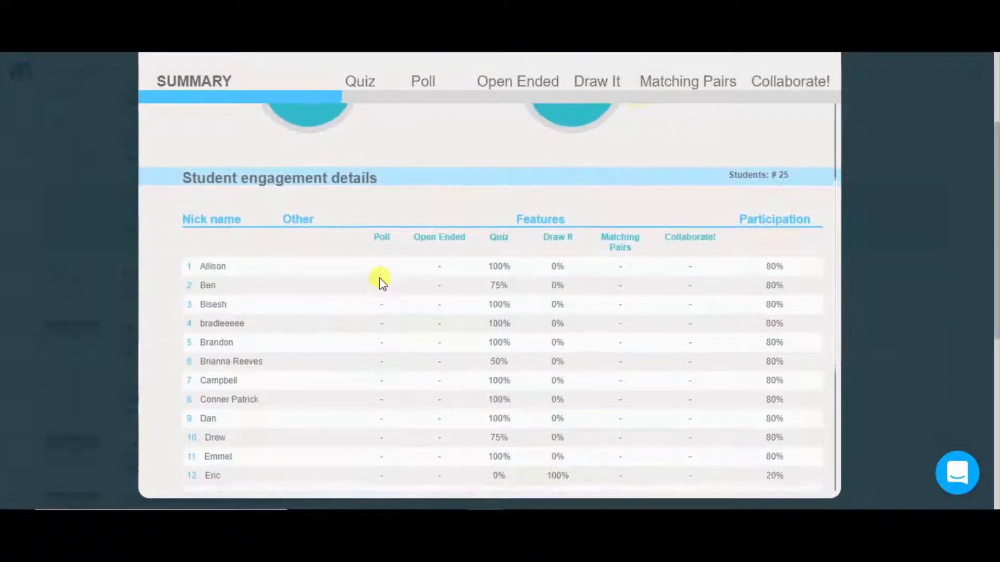
scroll(381, 281, "down", 5)
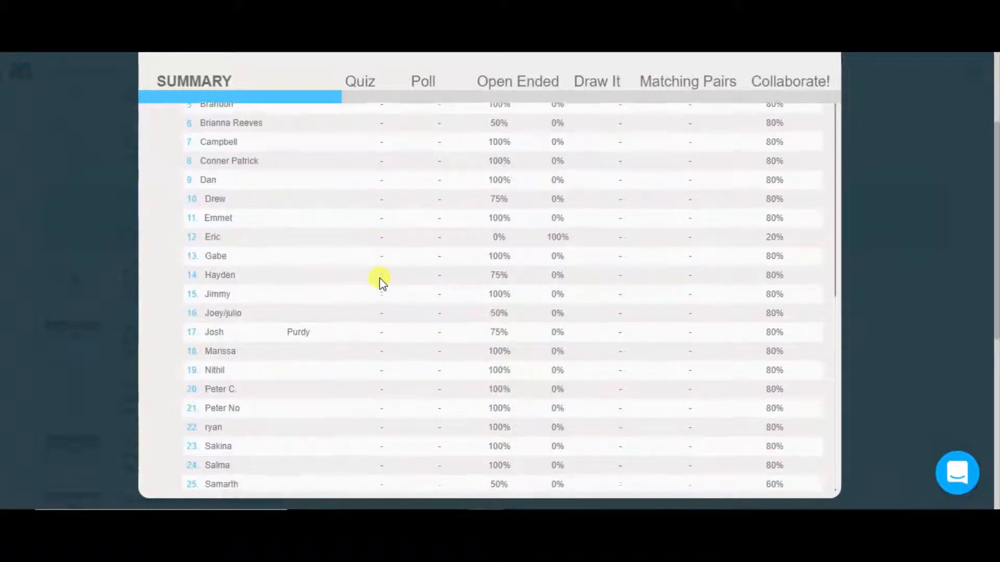
scroll(380, 281, "up", 5)
scroll(370, 241, "up", 1)
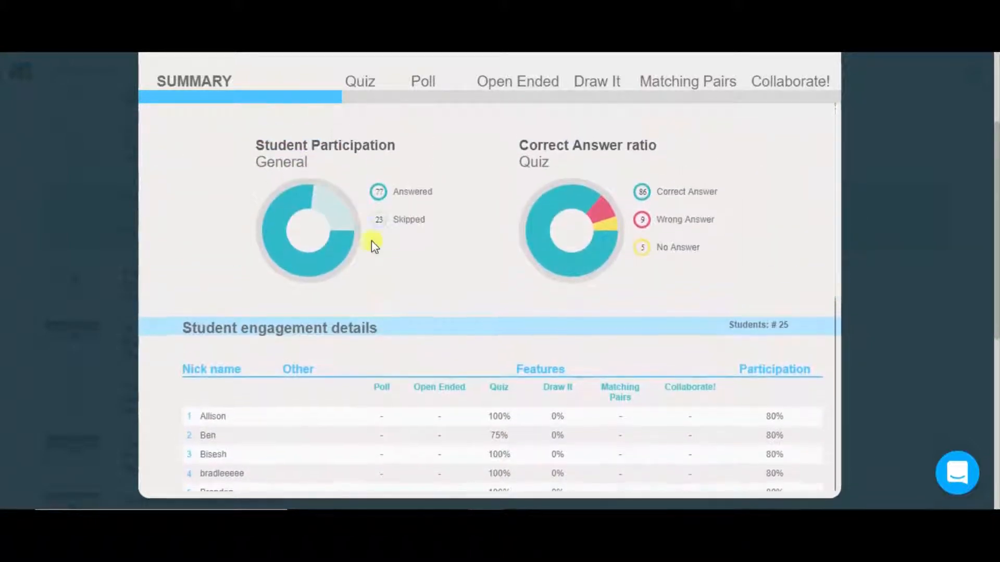
scroll(467, 211, "up", 2)
scroll(467, 211, "up", 2)
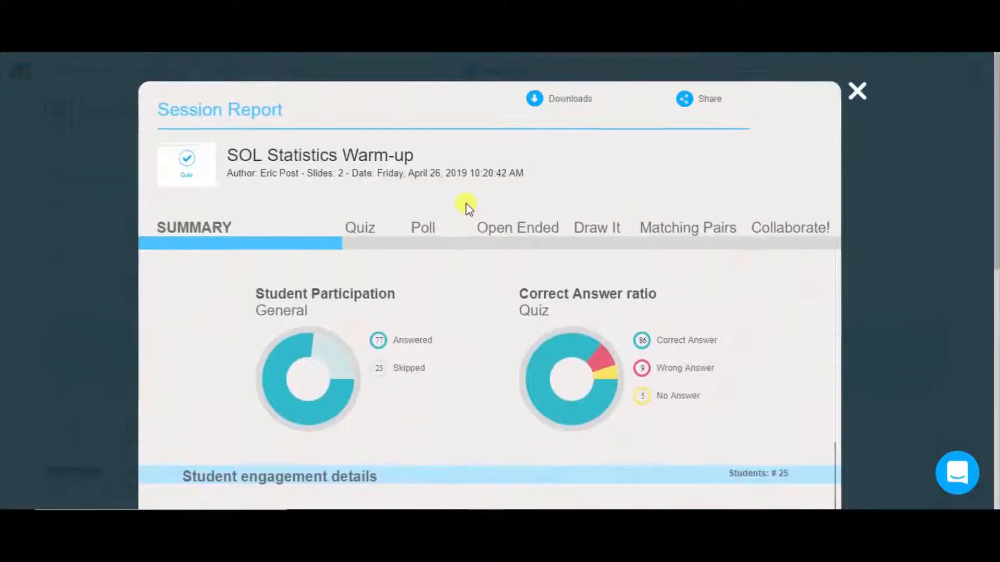
left_click(853, 94)
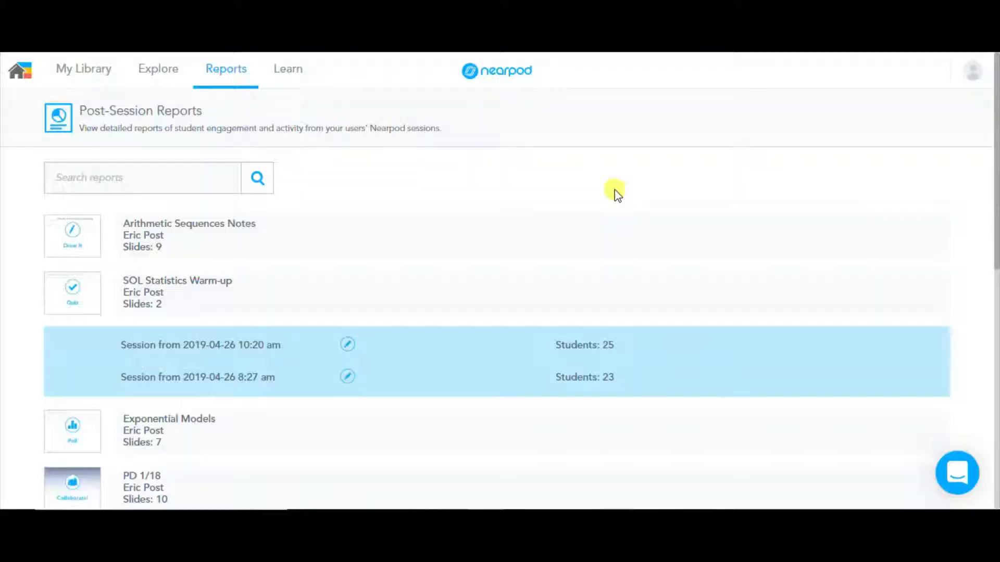
View the summary of the 8:27 am SOL Statistics Warm-up session report and close it
left_click(599, 375)
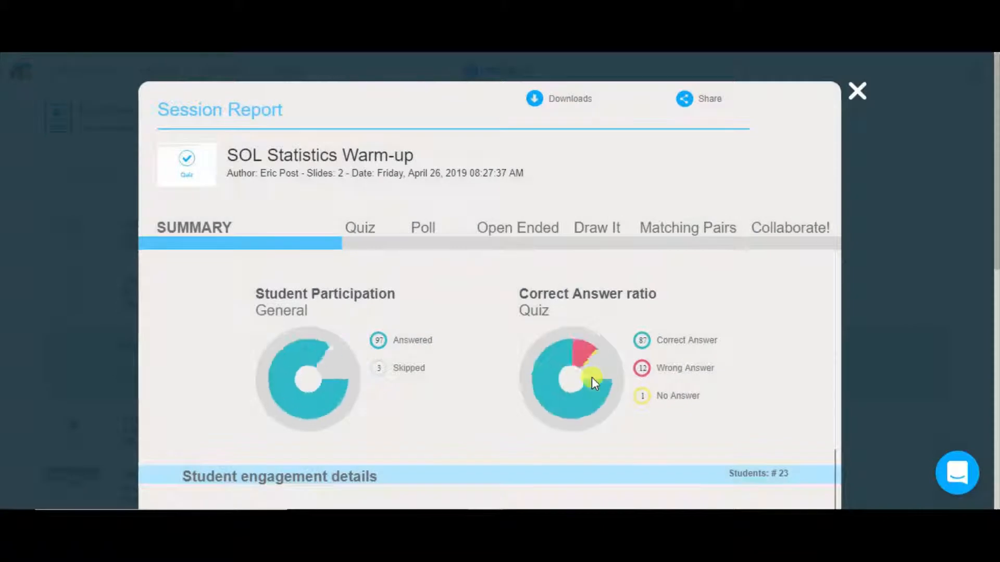
scroll(592, 377, "down", 1)
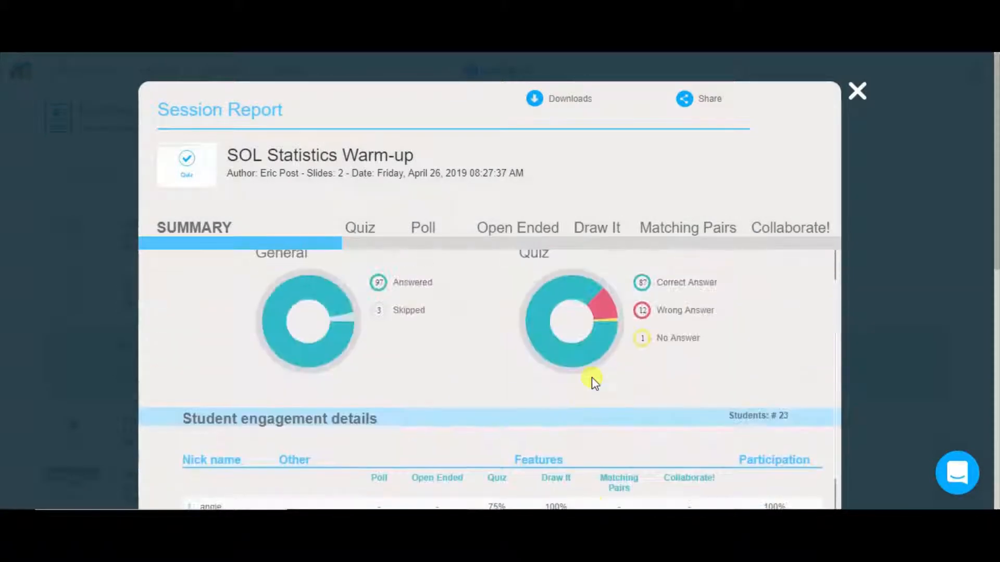
scroll(591, 376, "up", 1)
left_click(854, 94)
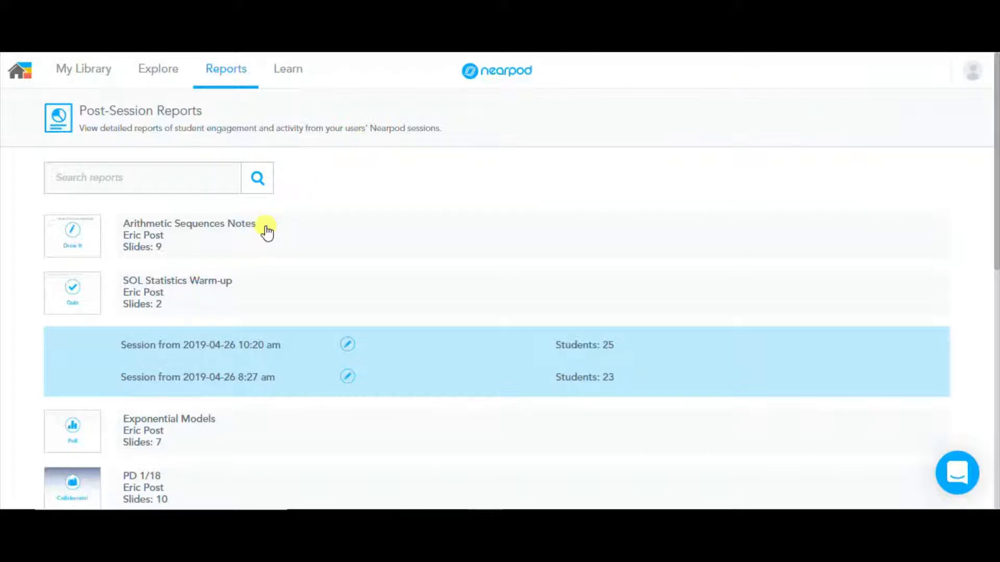
Open the 2019-05-03 1:17 pm session report of Arithmetic Sequences Notes and examine the student engagement details
left_click(205, 228)
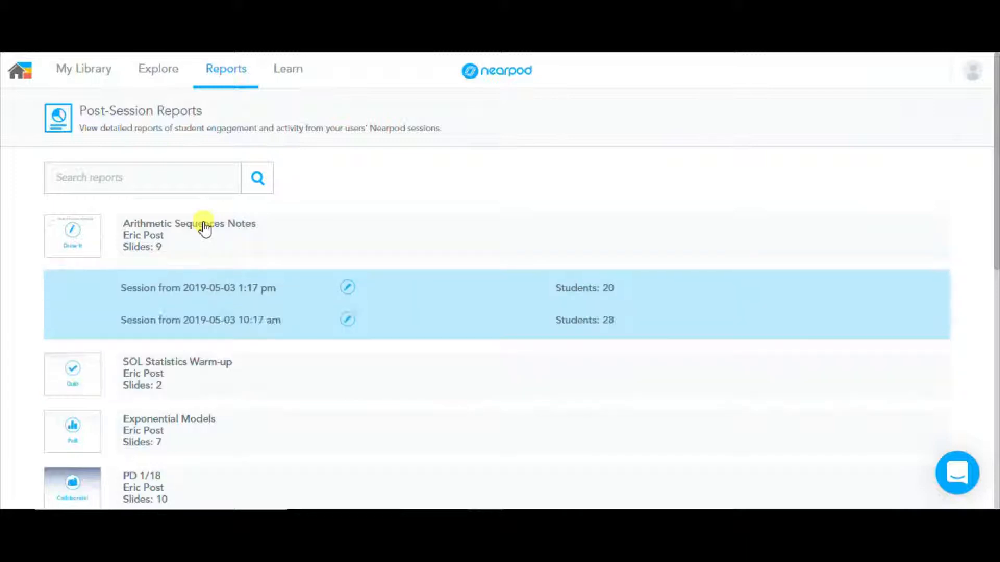
left_click(580, 287)
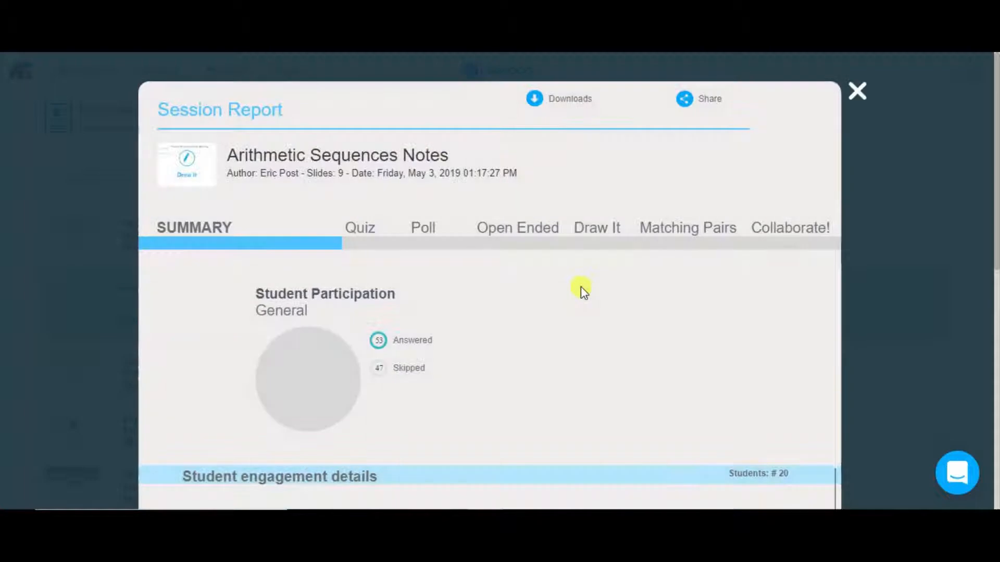
scroll(580, 287, "down", 4)
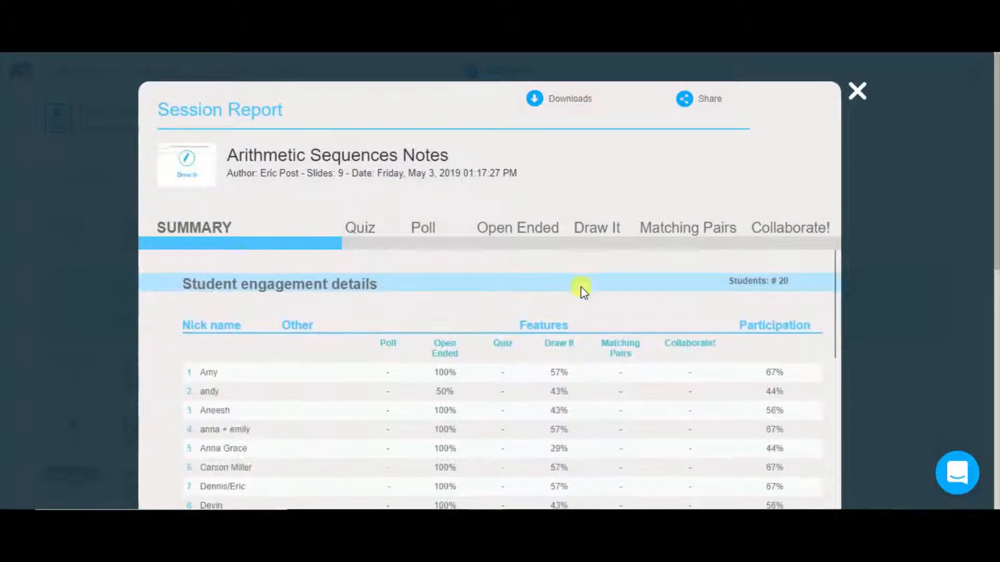
scroll(594, 390, "down", 3)
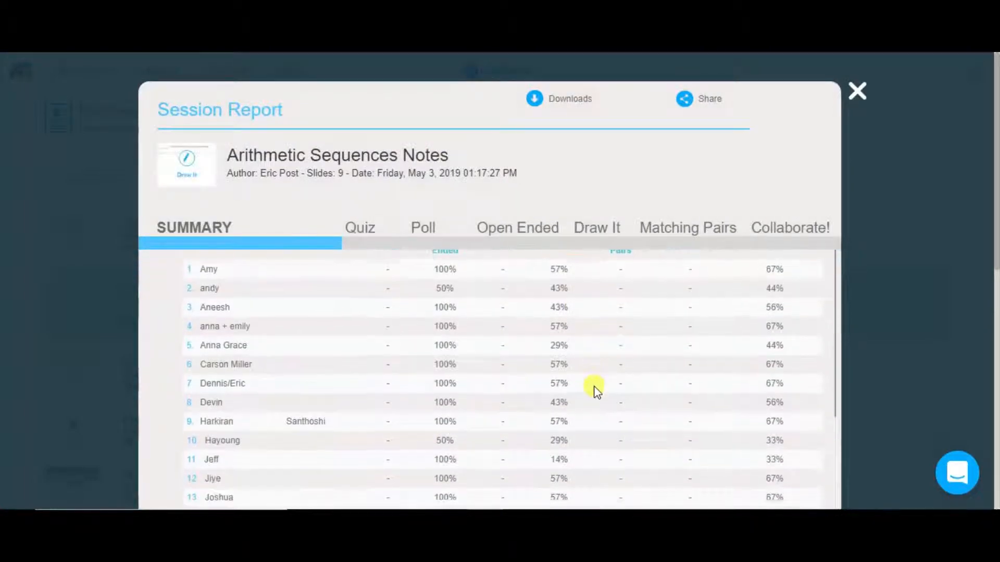
scroll(596, 390, "up", 5)
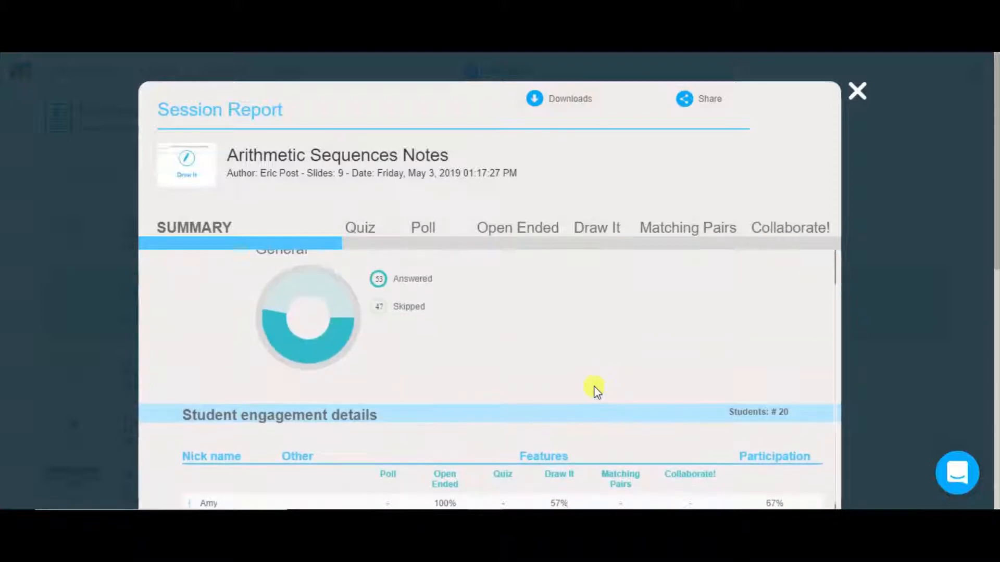
scroll(596, 390, "down", 2)
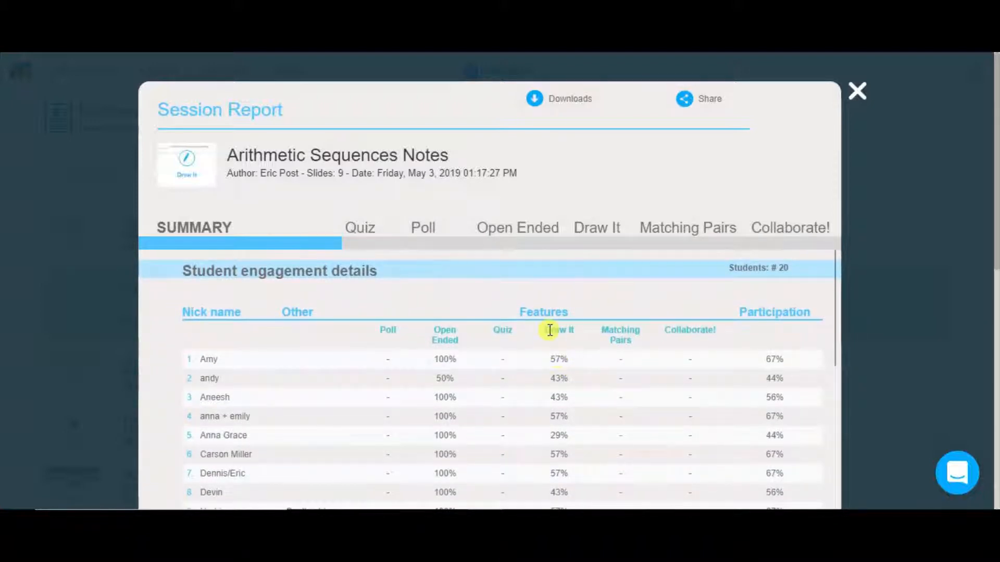
scroll(550, 330, "down", 3)
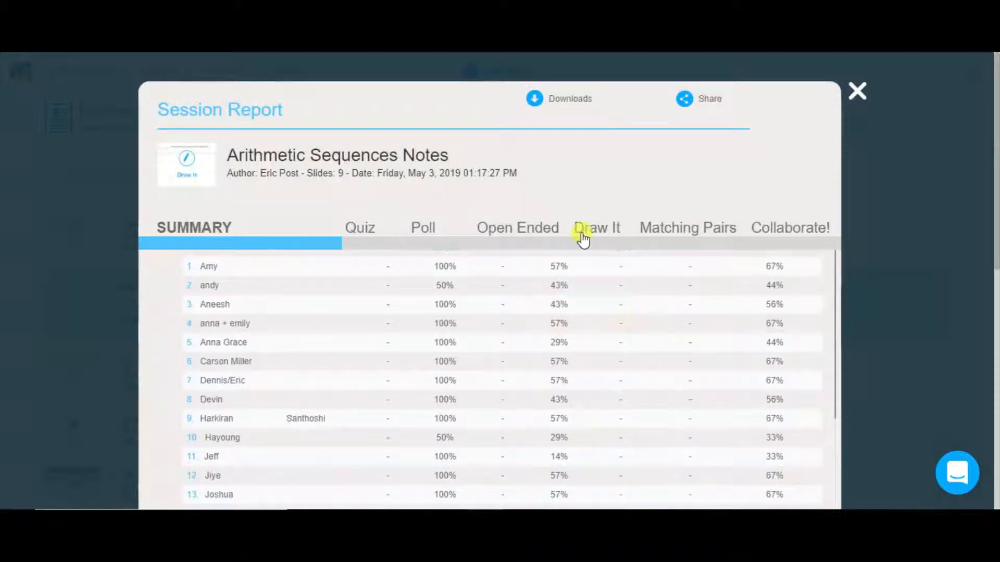
View the students' Draw It responses to the question "Find the 7th term given the following:"
left_click(596, 228)
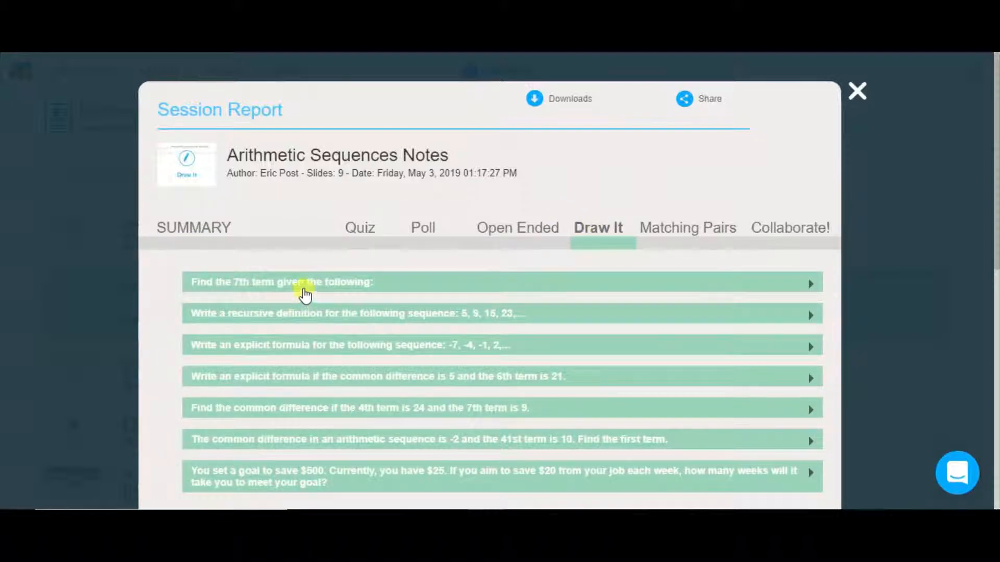
left_click(302, 281)
scroll(536, 323, "down", 1)
scroll(510, 334, "down", 3)
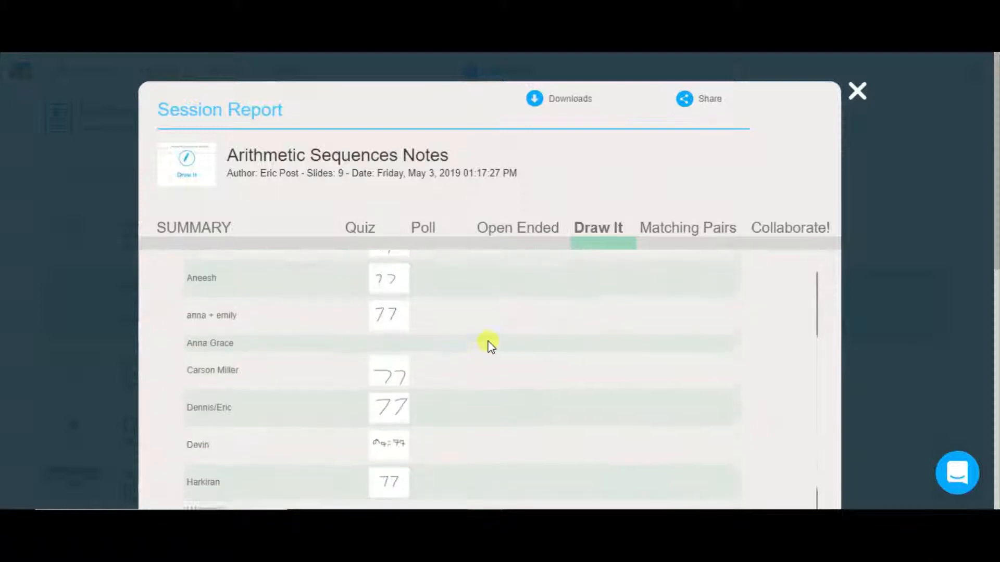
Enlarge the second student's drawing for "Find the 7th term given the following:", examine the handwritten work, and close the session report
scroll(423, 379, "up", 3)
scroll(365, 318, "down", 2)
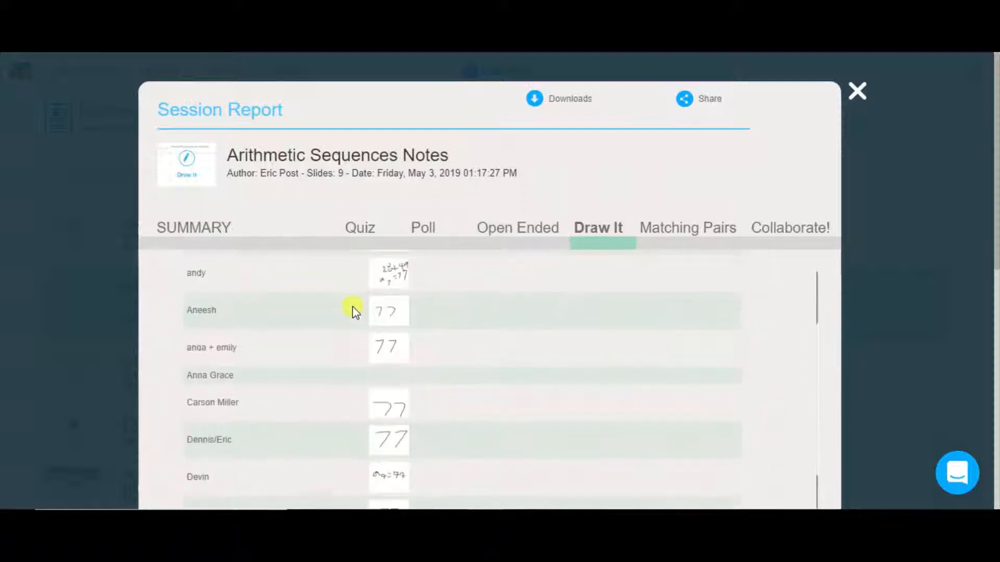
scroll(357, 310, "up", 3)
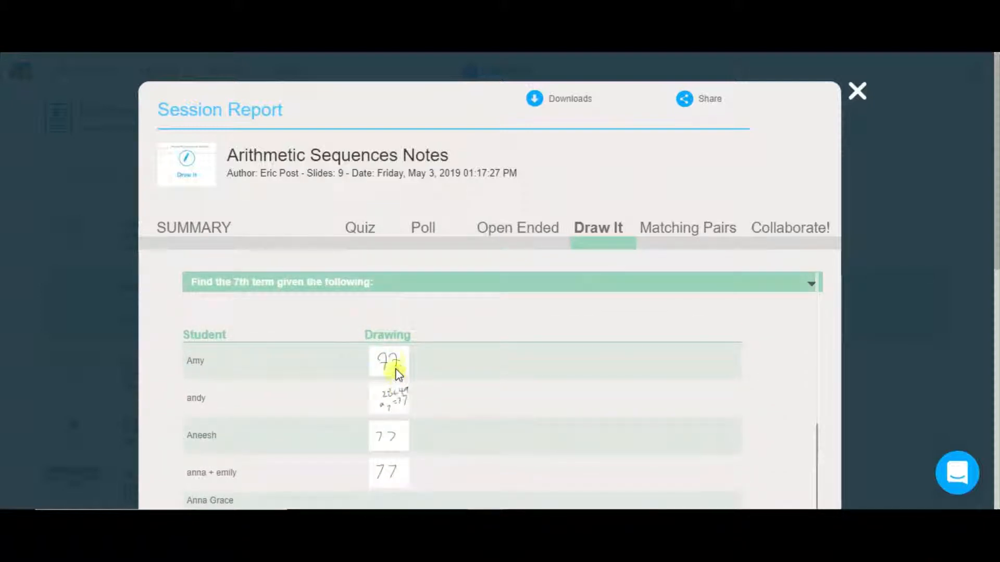
left_click(391, 401)
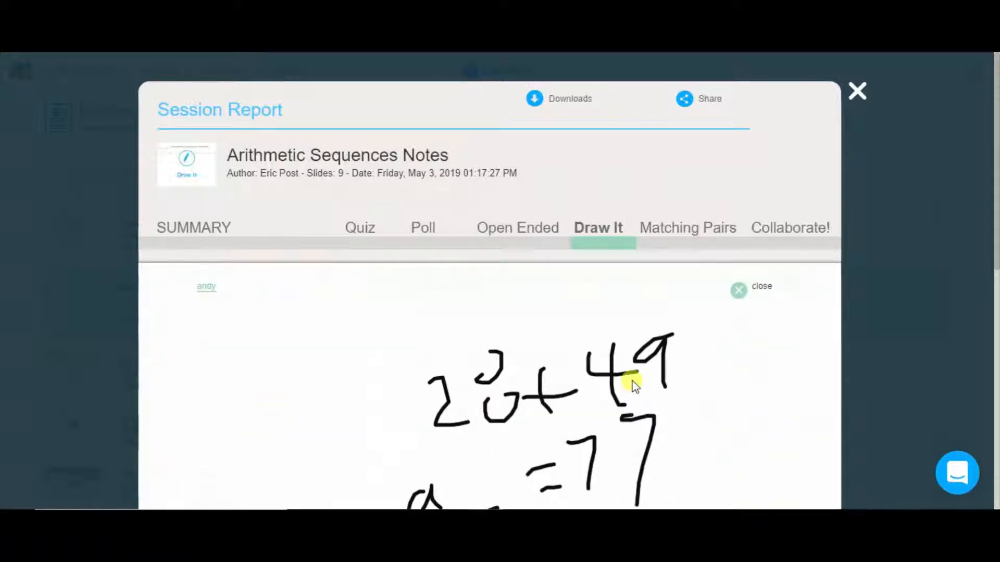
scroll(631, 384, "down", 3)
scroll(633, 385, "up", 1)
scroll(633, 385, "down", 1)
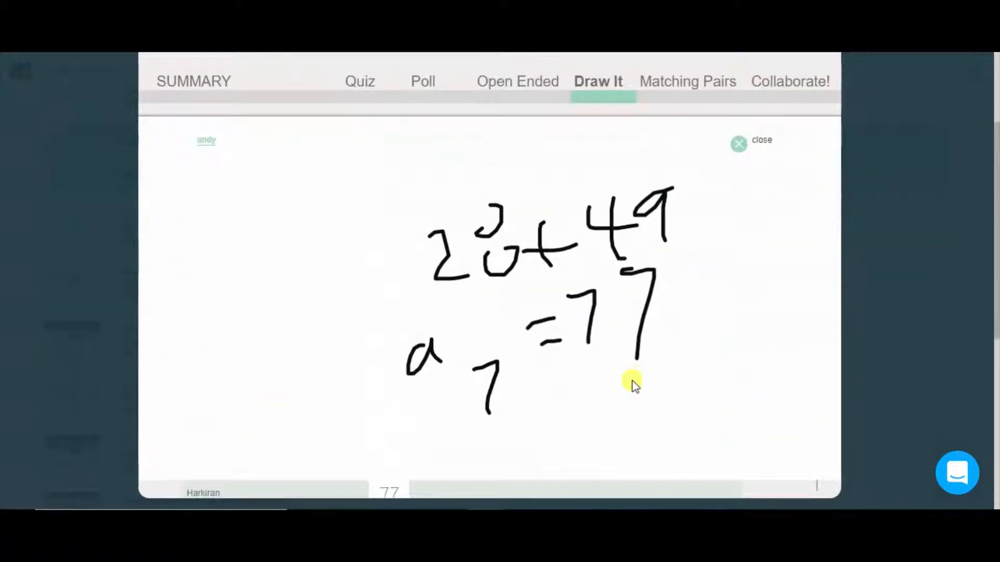
scroll(633, 385, "up", 3)
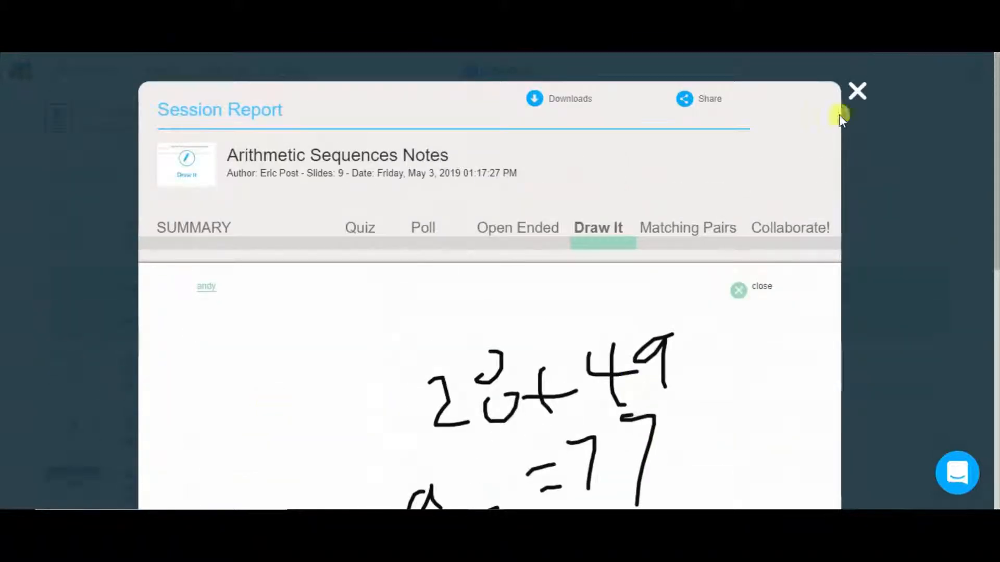
left_click(858, 95)
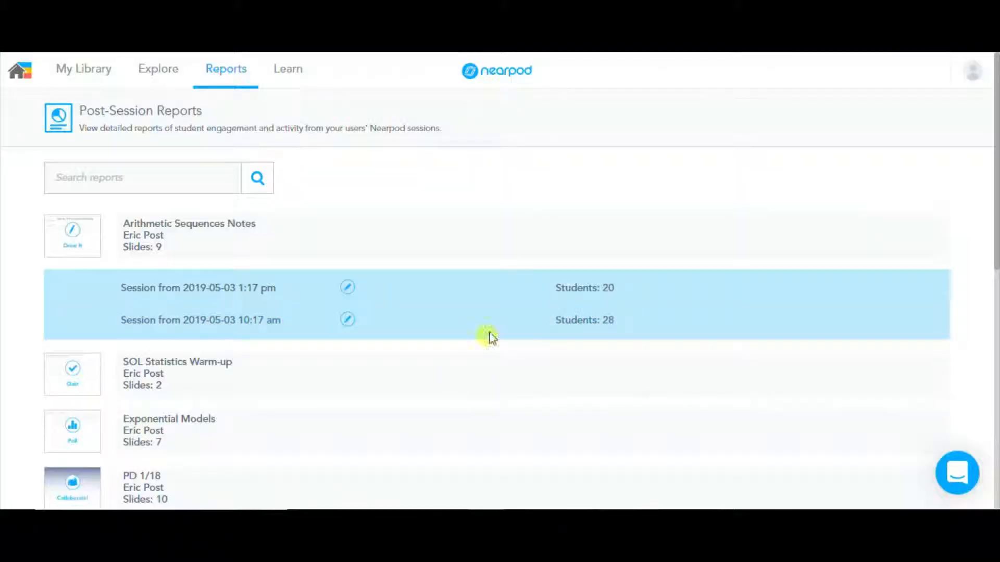
left_click(581, 319)
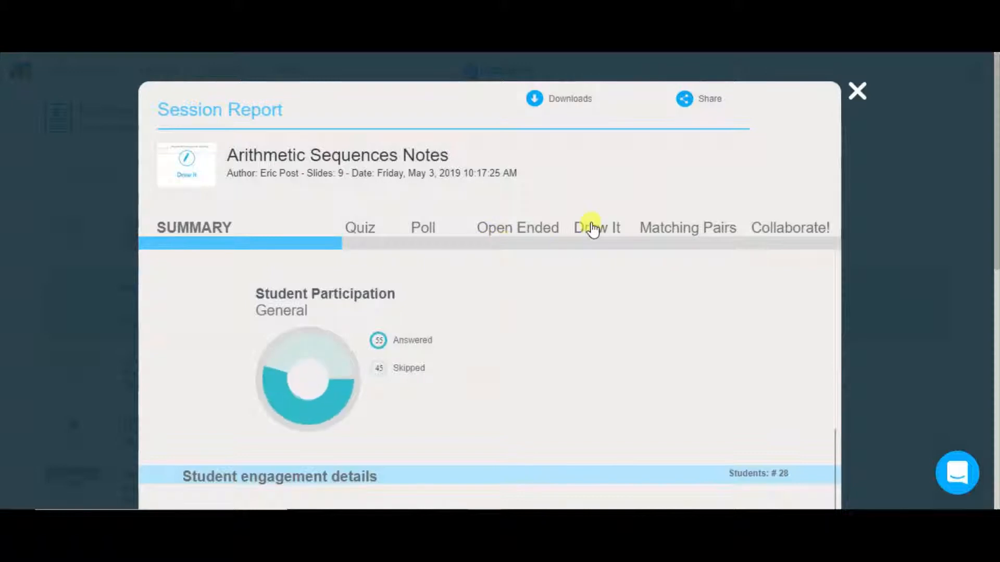
left_click(594, 227)
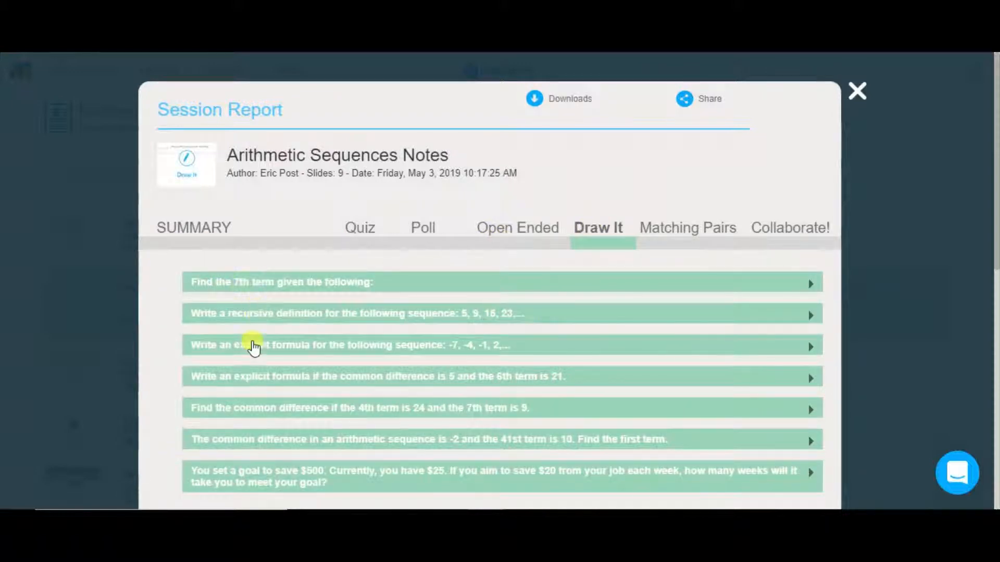
left_click(253, 346)
scroll(312, 350, "down", 6)
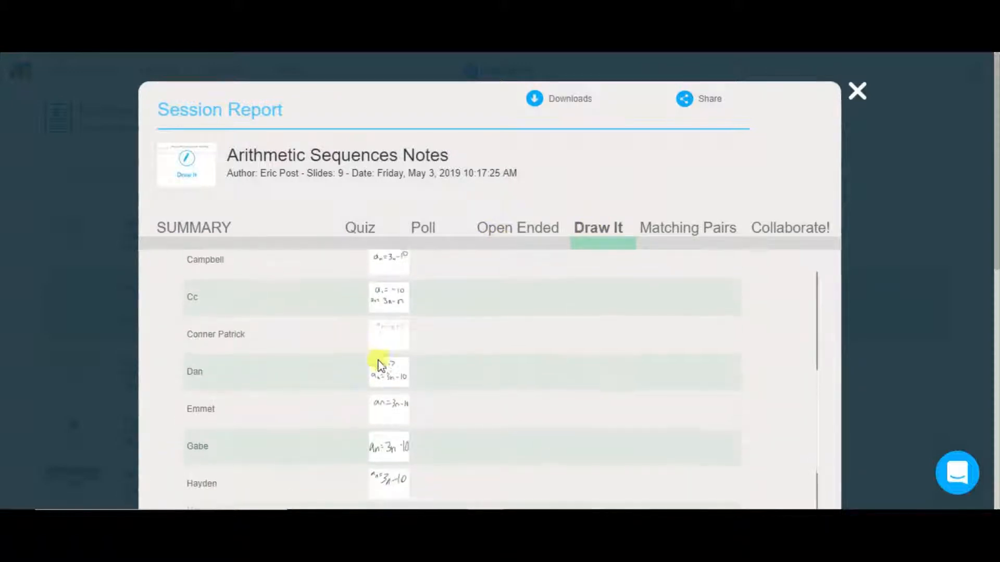
Enlarge one student's explicit formula drawing that includes the first term, examine it, and close the session report
left_click(382, 373)
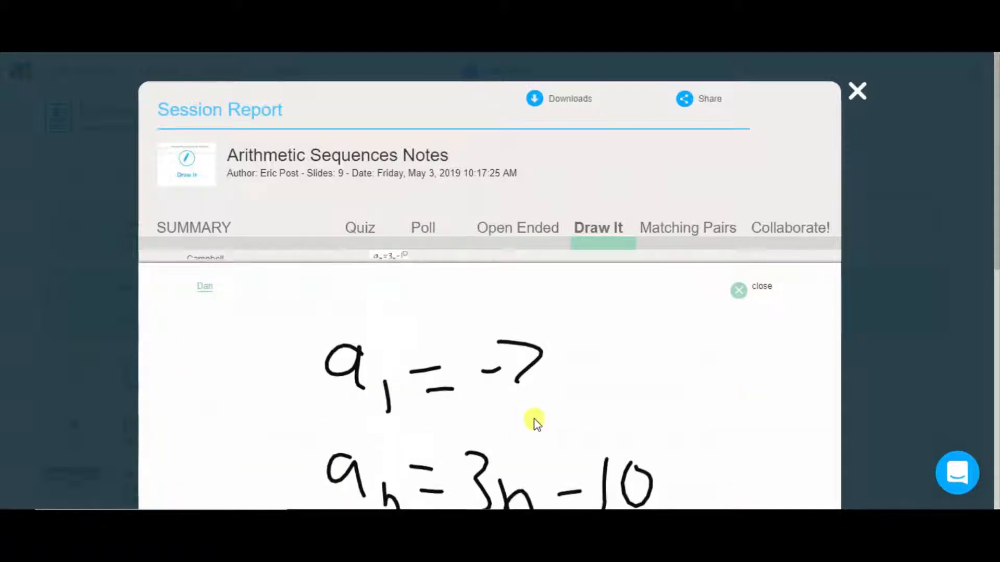
scroll(535, 419, "down", 3)
scroll(534, 419, "up", 3)
left_click(864, 97)
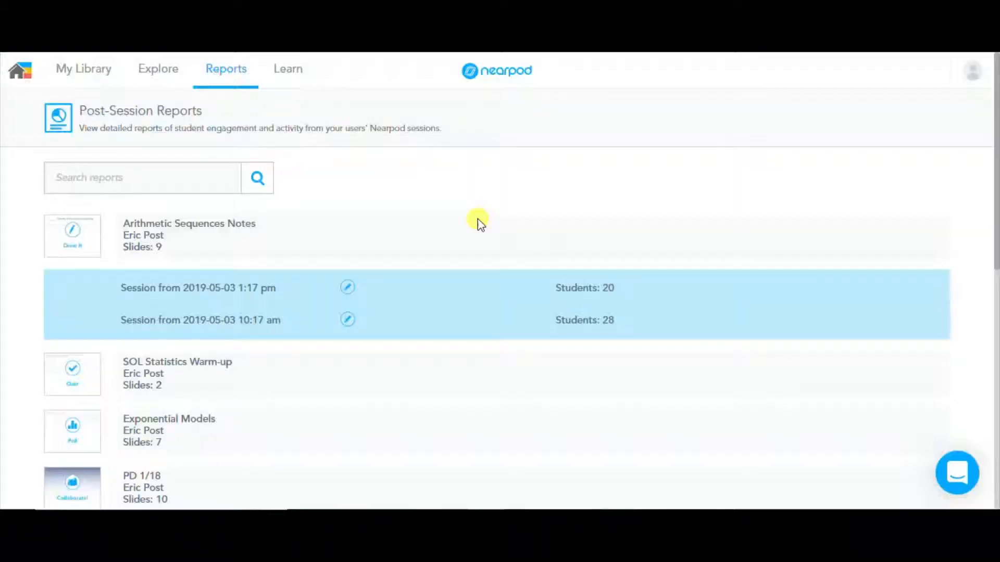
Return to the lesson library and open the untitled lesson with the Draw It and Open Ended Question slides for editing
scroll(385, 397, "down", 2)
left_click(82, 67)
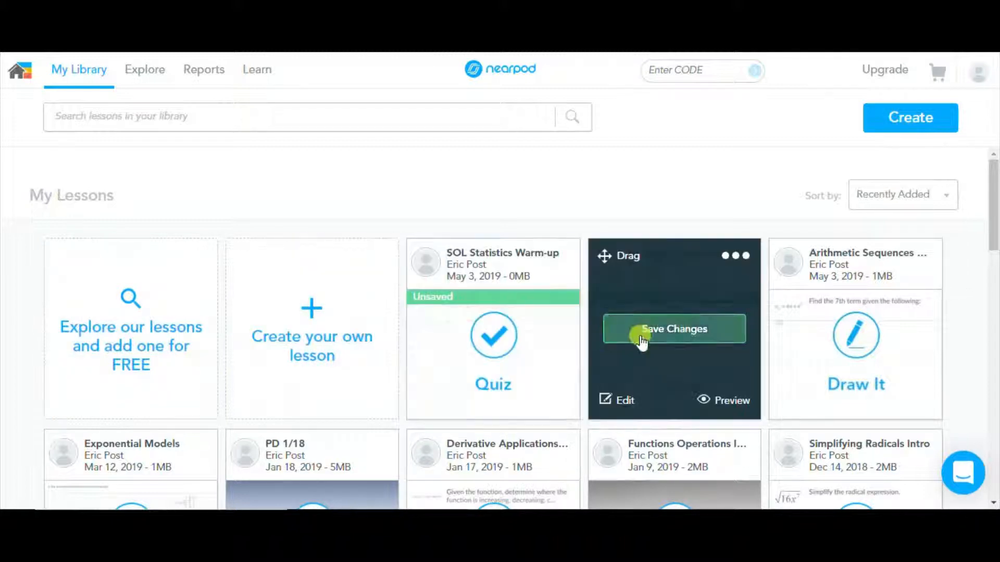
left_click(627, 403)
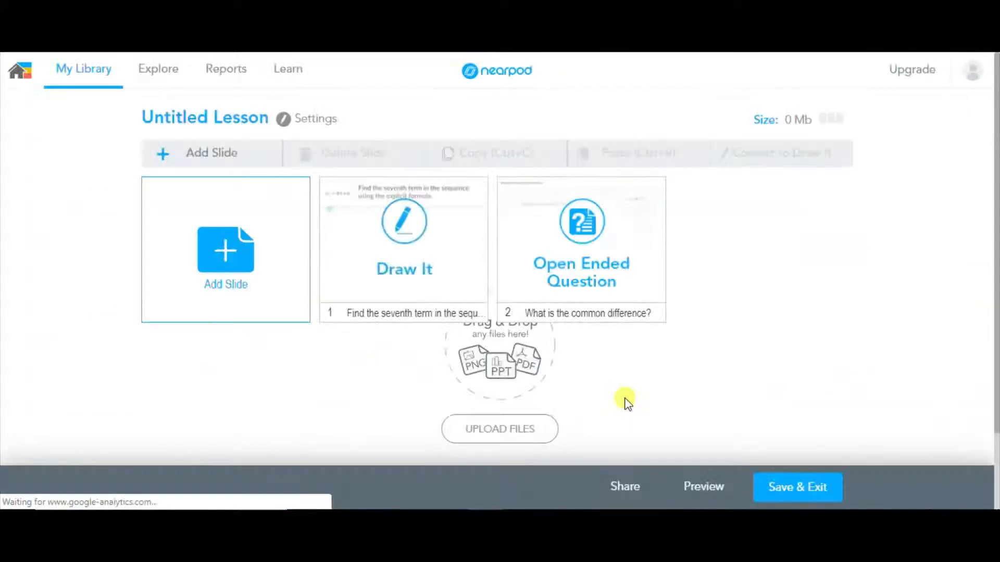